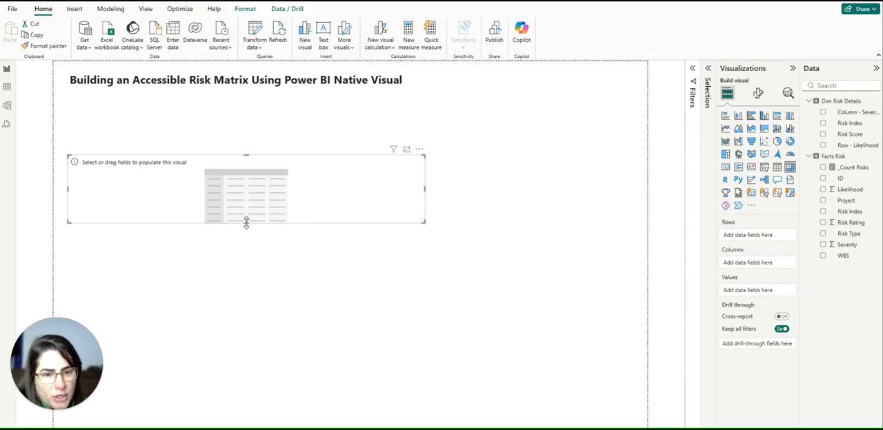
Enlarge the empty matrix visual downward and move it up beneath the report title.
{"action": "left_click_drag", "start_coordinate": [246, 222], "coordinate": [253, 356]}
{"action": "left_click_drag", "start_coordinate": [276, 254], "coordinate": [274, 210]}
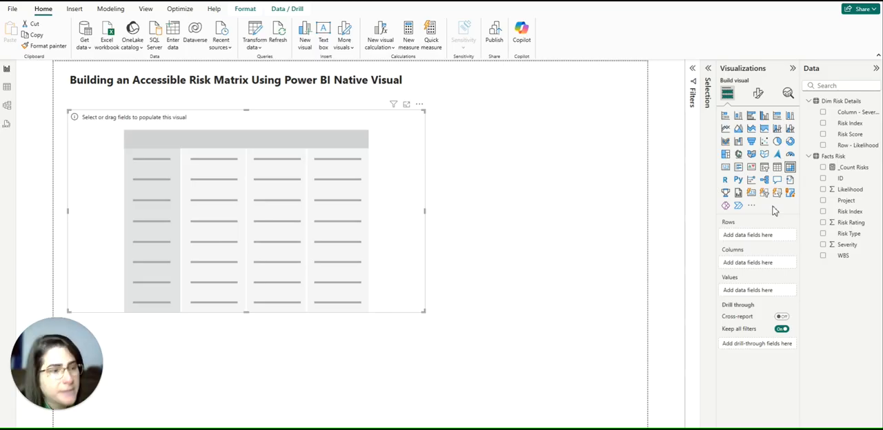
Populate the matrix with Row - Likelihood as rows, Column - Severity as columns and _Count Risks as values.
{"action": "left_click_drag", "start_coordinate": [854, 146], "coordinate": [750, 242]}
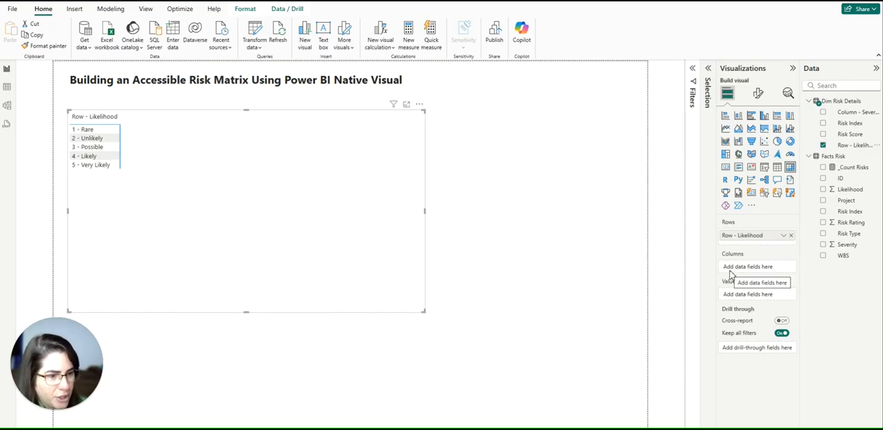
{"action": "left_click_drag", "start_coordinate": [848, 114], "coordinate": [748, 276]}
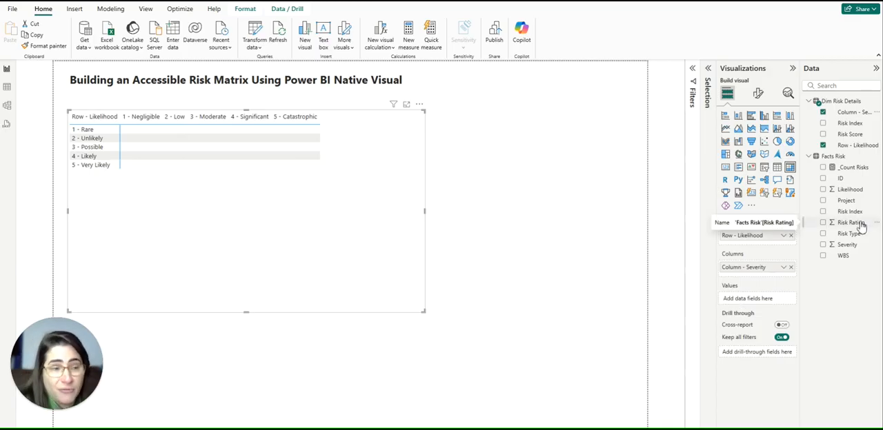
{"action": "left_click", "coordinate": [854, 169]}
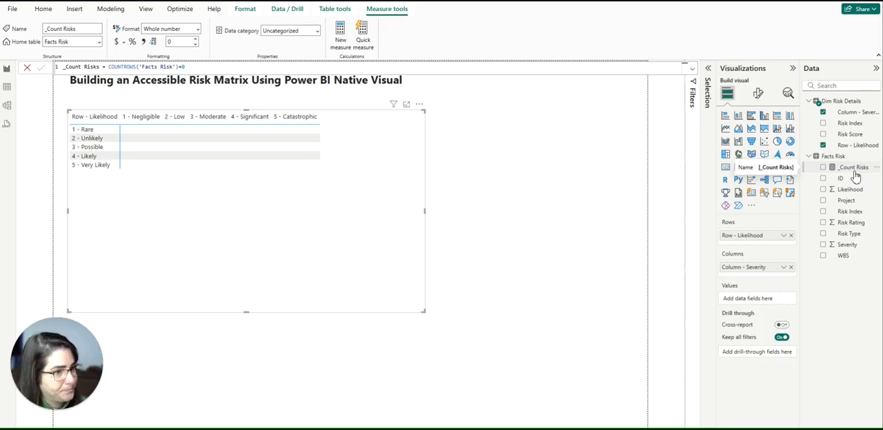
{"action": "left_click_drag", "start_coordinate": [856, 178], "coordinate": [765, 306]}
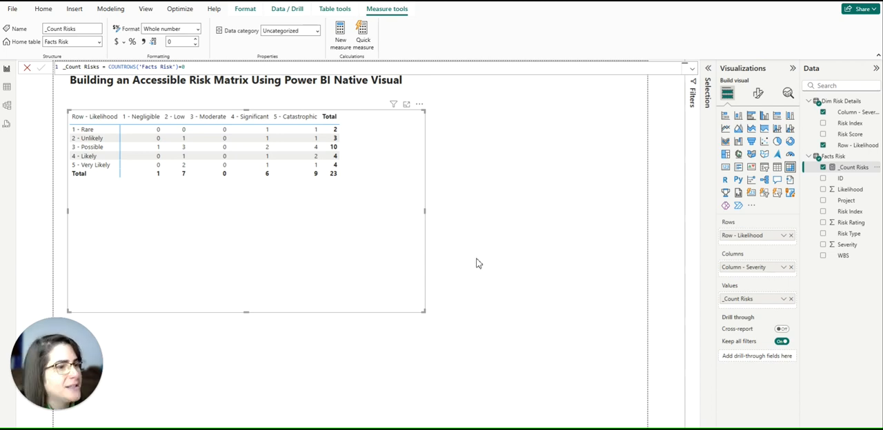
Set the matrix's style preset to None.
{"action": "left_click", "coordinate": [758, 95]}
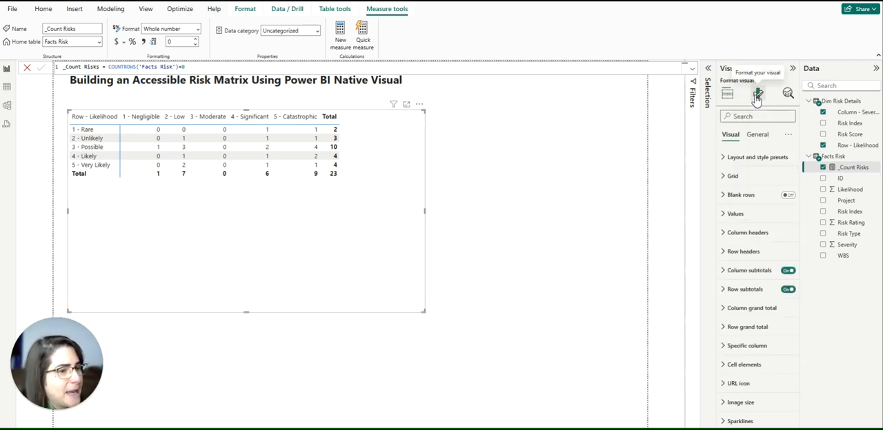
{"action": "left_click", "coordinate": [726, 158]}
{"action": "left_click", "coordinate": [745, 198]}
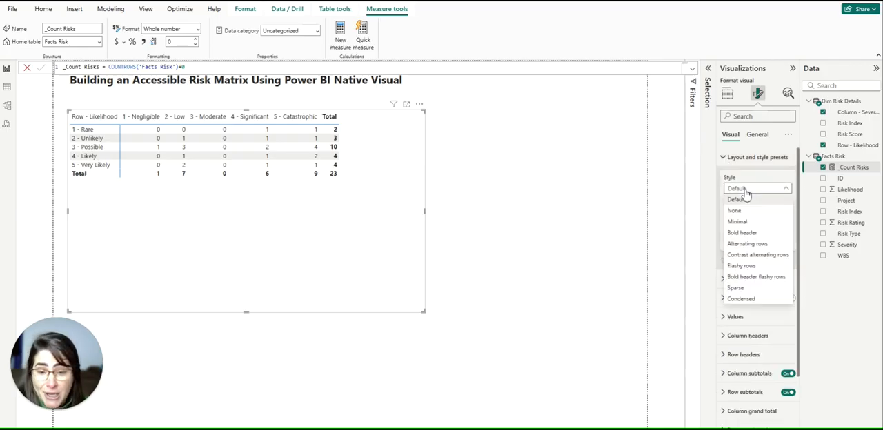
{"action": "left_click", "coordinate": [737, 211]}
{"action": "left_click", "coordinate": [732, 158]}
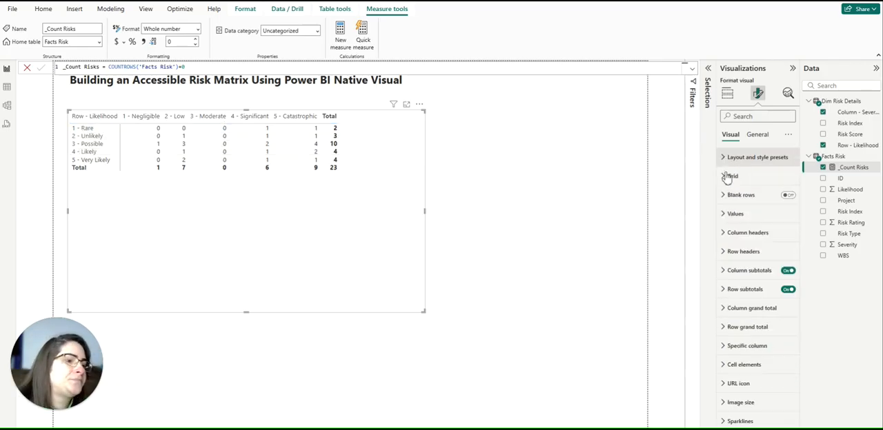
Turn on the matrix's horizontal gridlines and colour them black.
{"action": "left_click", "coordinate": [733, 176]}
{"action": "left_click", "coordinate": [750, 198]}
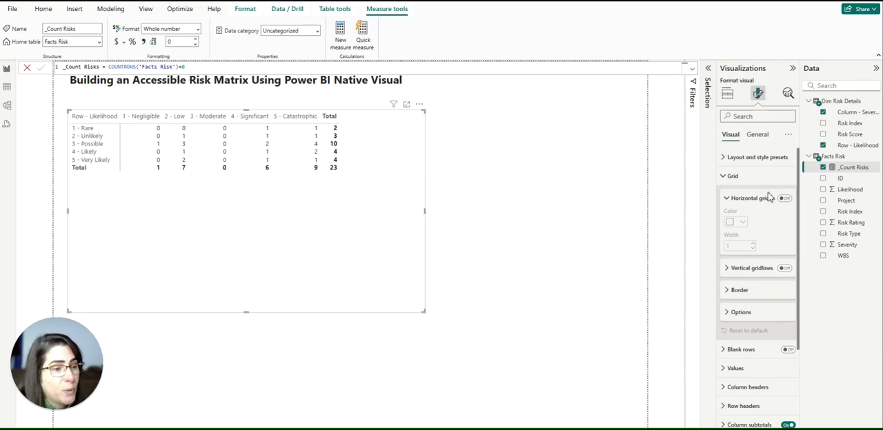
{"action": "left_click", "coordinate": [785, 199]}
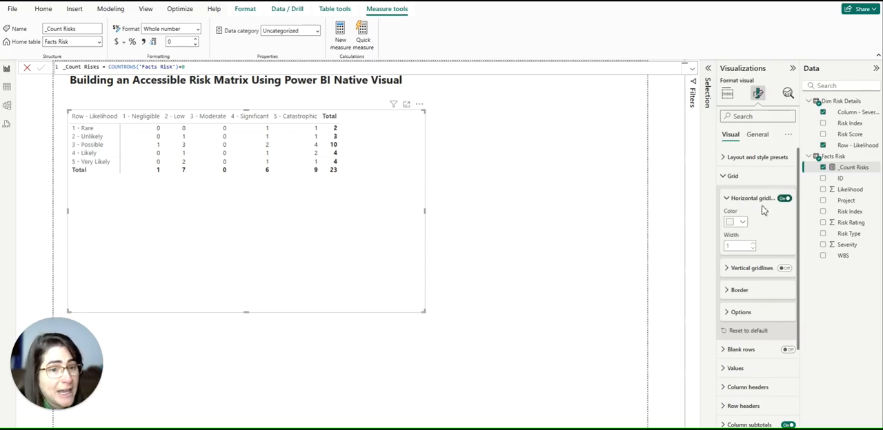
{"action": "left_click", "coordinate": [738, 221]}
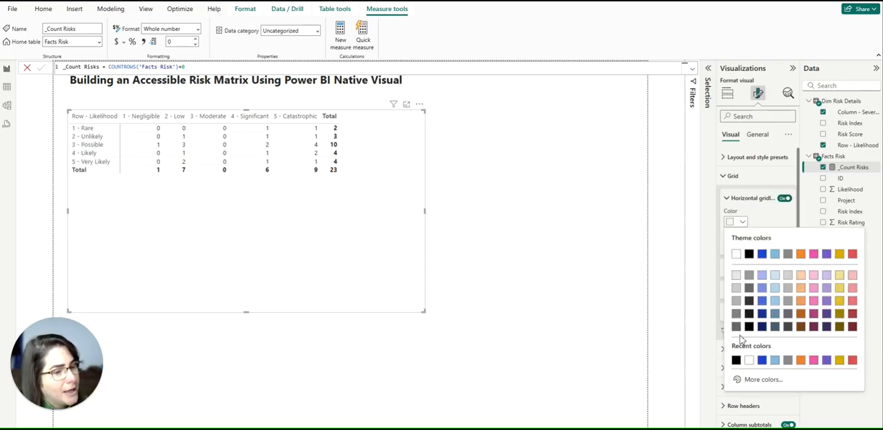
{"action": "left_click", "coordinate": [749, 254]}
Turn on the matrix's vertical gridlines and colour them black.
{"action": "left_click", "coordinate": [786, 269]}
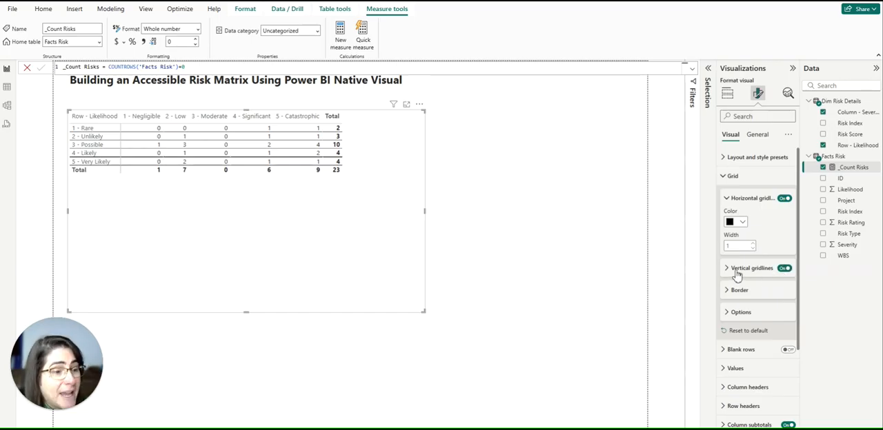
{"action": "left_click", "coordinate": [736, 275]}
{"action": "left_click", "coordinate": [744, 297]}
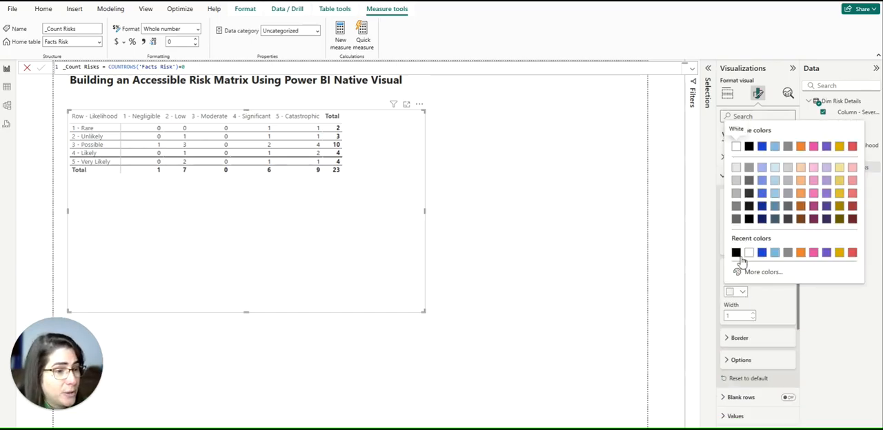
{"action": "left_click", "coordinate": [740, 257]}
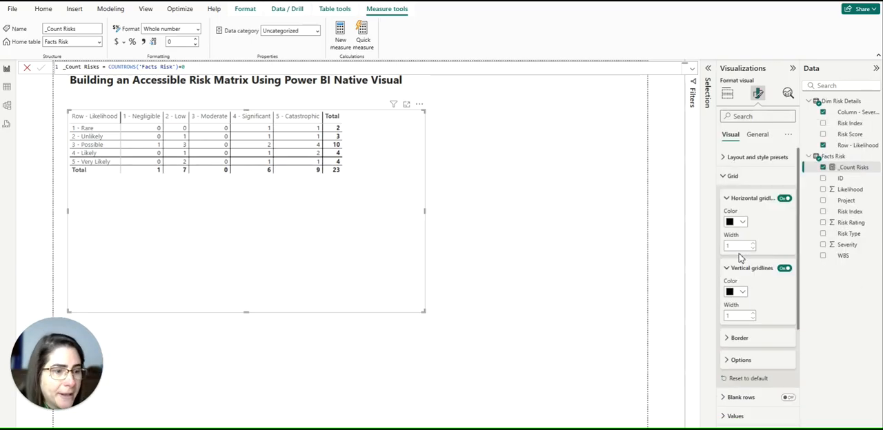
Give the matrix's column header section a black border on the top, left and right only, without a bottom border.
{"action": "scroll", "coordinate": [739, 256], "scroll_direction": "down", "scroll_amount": 3}
{"action": "left_click", "coordinate": [736, 248]}
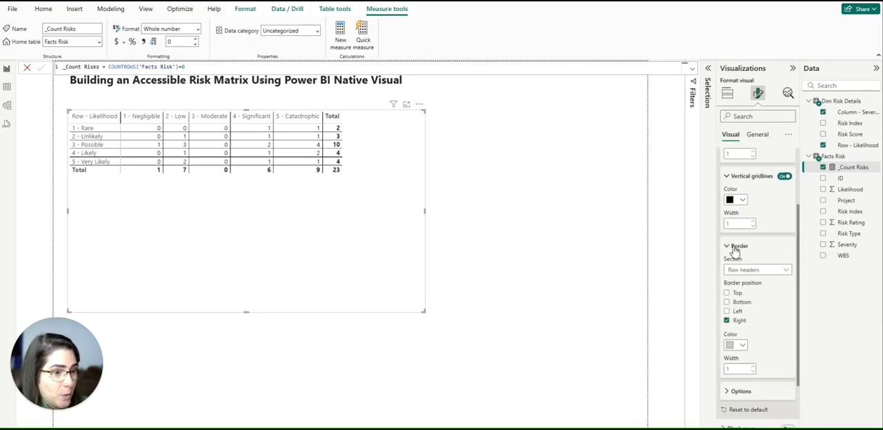
{"action": "left_click", "coordinate": [737, 271]}
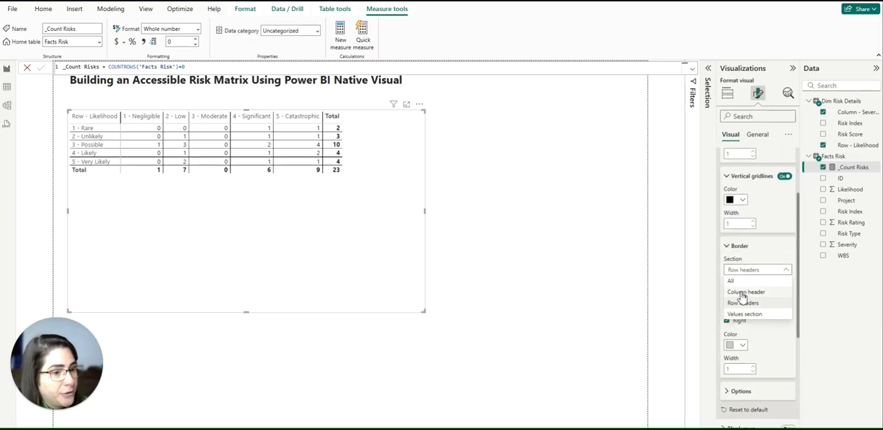
{"action": "left_click", "coordinate": [740, 293]}
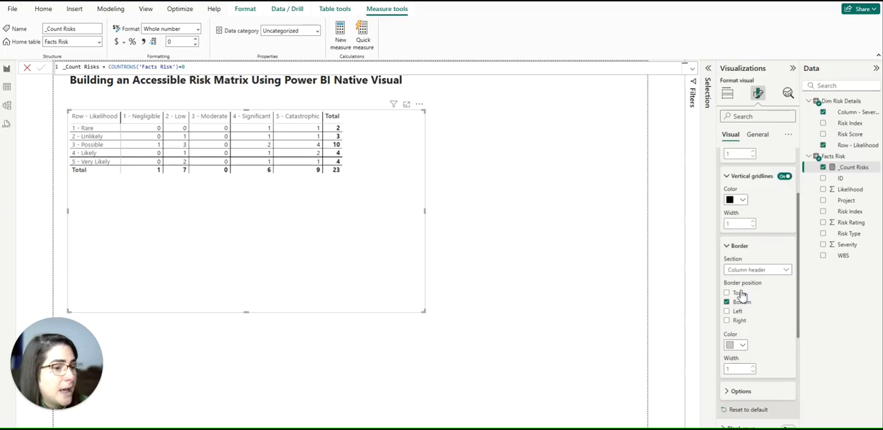
{"action": "left_click", "coordinate": [741, 344]}
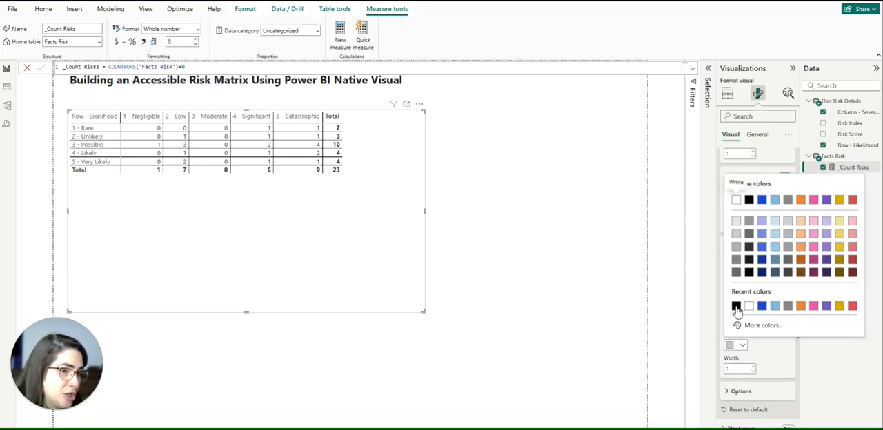
{"action": "left_click", "coordinate": [736, 306]}
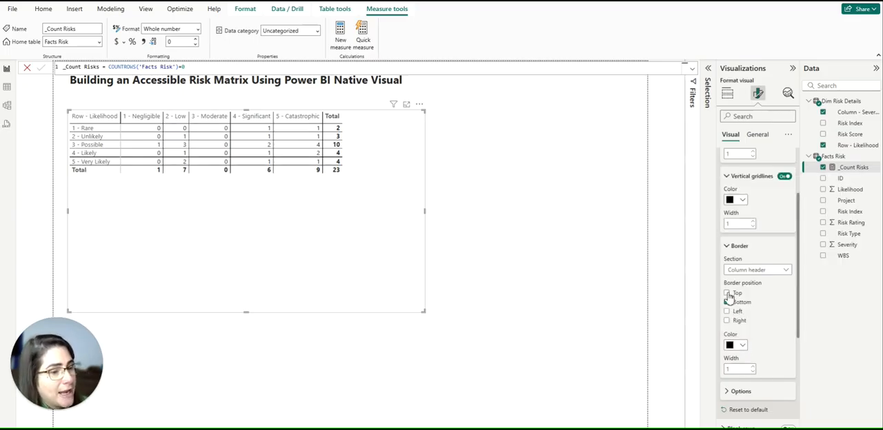
{"action": "left_click", "coordinate": [727, 294]}
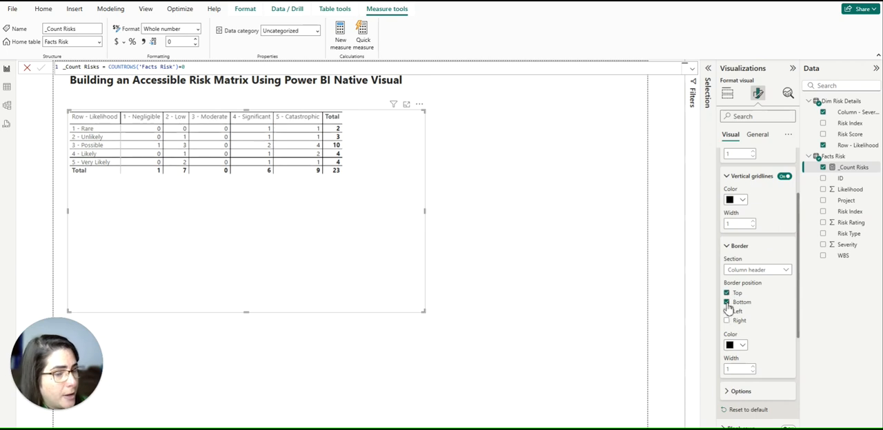
{"action": "left_click", "coordinate": [726, 312]}
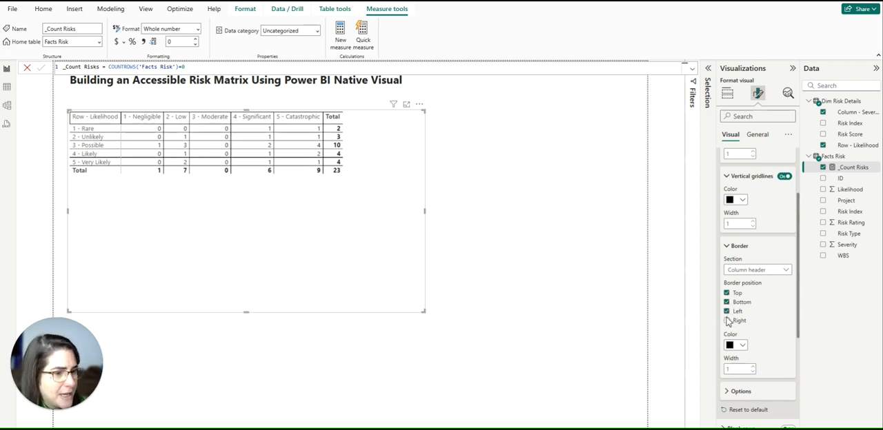
{"action": "left_click", "coordinate": [726, 321]}
{"action": "left_click", "coordinate": [727, 303]}
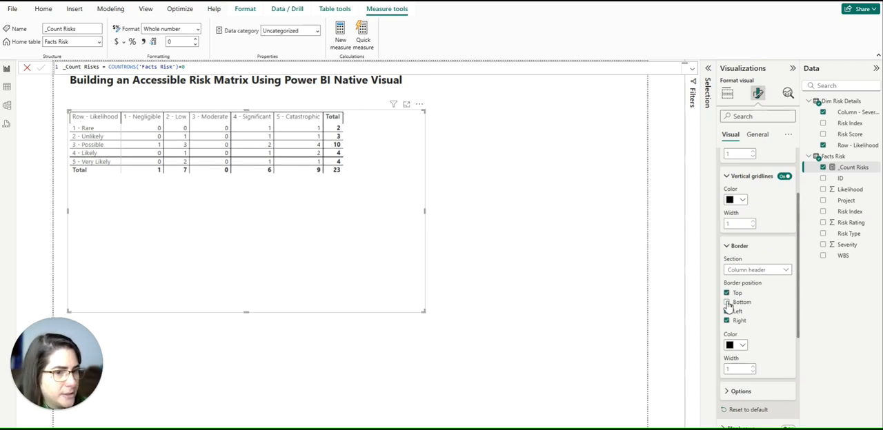
Give the matrix's row headers section a black border on the top, bottom, left and right.
{"action": "left_click", "coordinate": [782, 272]}
{"action": "left_click", "coordinate": [752, 301]}
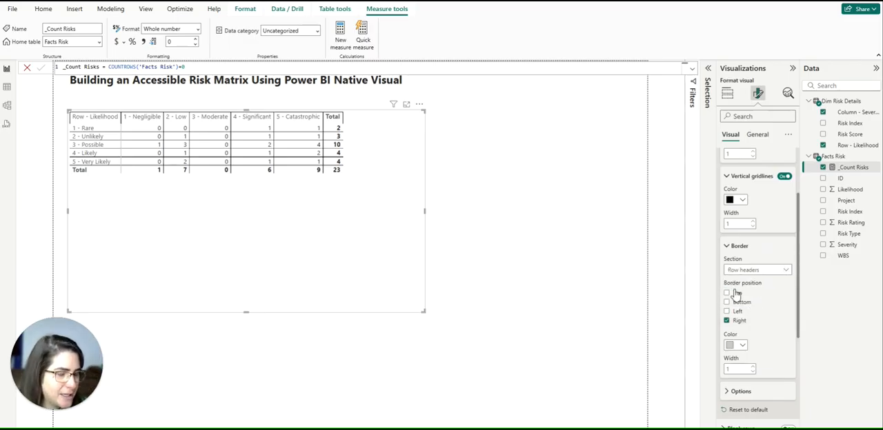
{"action": "left_click", "coordinate": [737, 345]}
{"action": "left_click", "coordinate": [738, 309]}
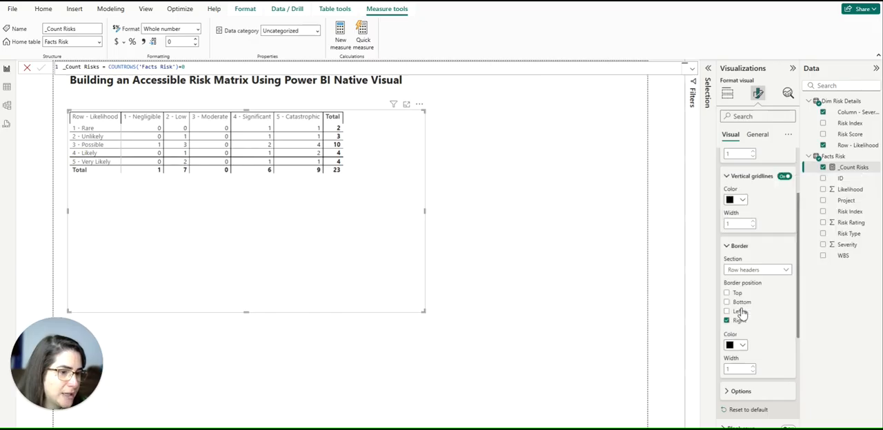
{"action": "left_click", "coordinate": [727, 293]}
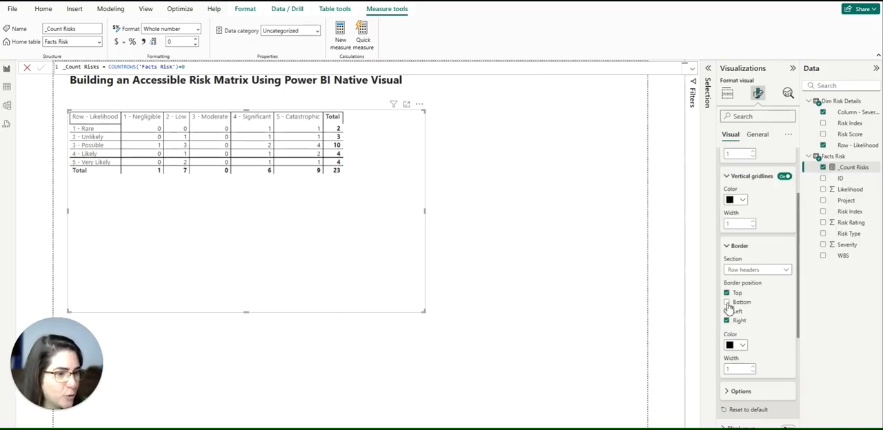
{"action": "left_click", "coordinate": [728, 302]}
{"action": "left_click", "coordinate": [727, 311]}
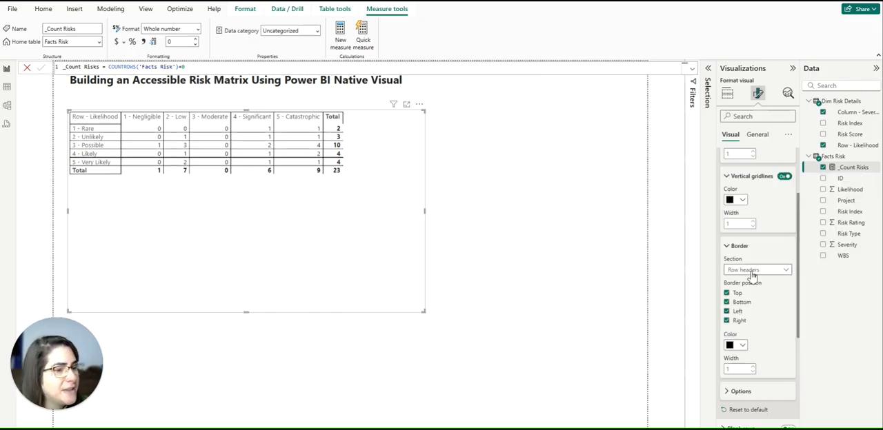
Give the matrix's values section a black border on the top, bottom and right.
{"action": "left_click", "coordinate": [752, 274]}
{"action": "left_click", "coordinate": [737, 316]}
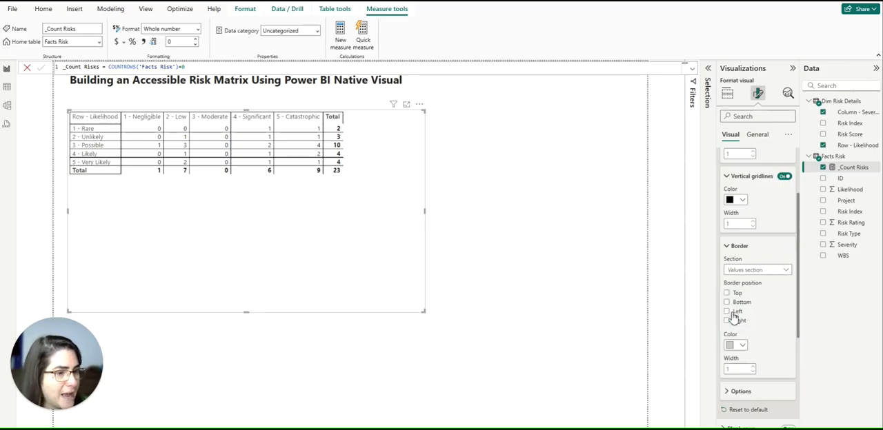
{"action": "left_click", "coordinate": [744, 346]}
{"action": "left_click", "coordinate": [730, 295]}
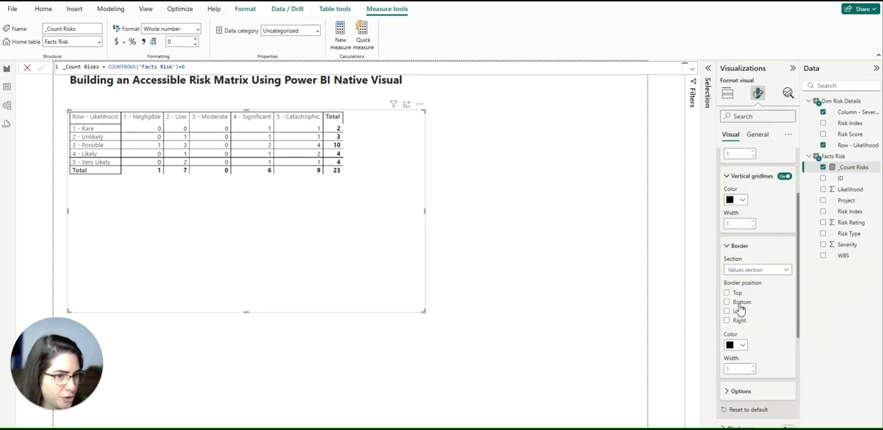
{"action": "left_click", "coordinate": [726, 294]}
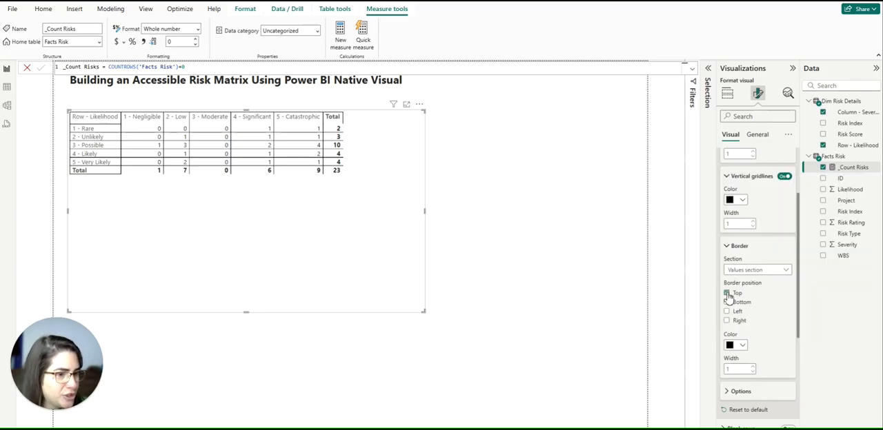
{"action": "left_click", "coordinate": [727, 303]}
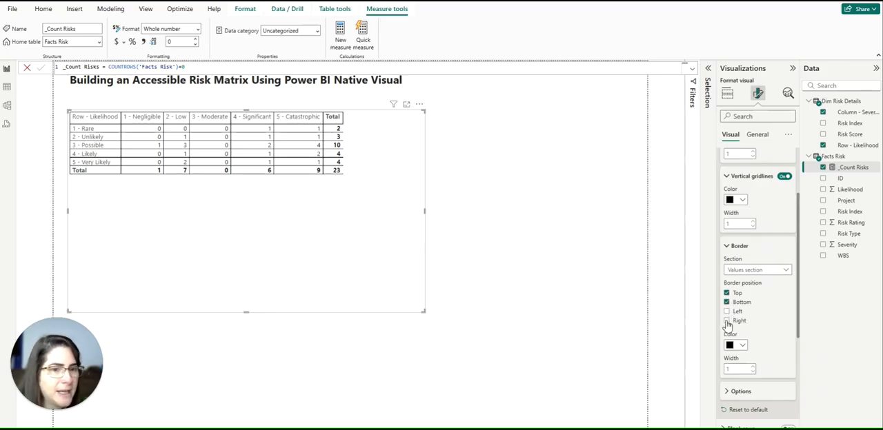
{"action": "left_click", "coordinate": [728, 321]}
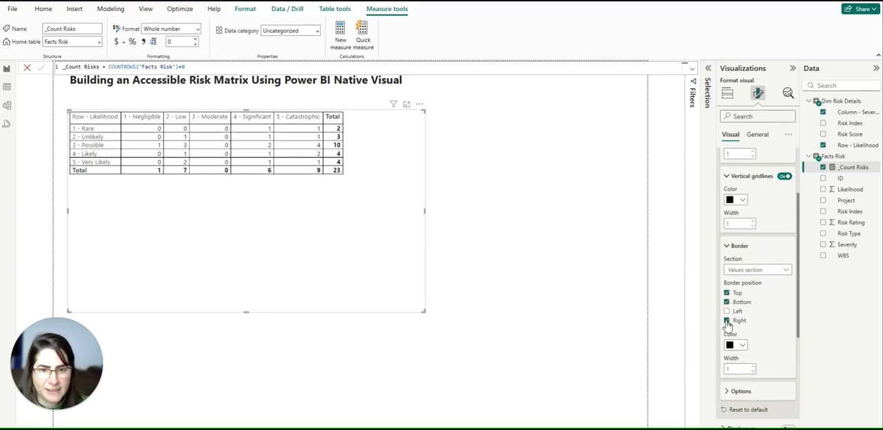
Turn off both the column subtotals and the row subtotals of the matrix.
{"action": "scroll", "coordinate": [755, 310], "scroll_direction": "down", "scroll_amount": 5}
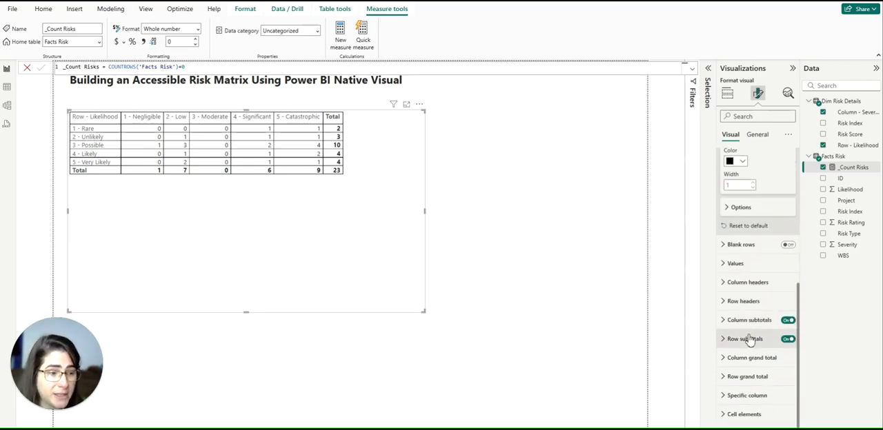
{"action": "left_click", "coordinate": [788, 320]}
{"action": "left_click", "coordinate": [788, 340]}
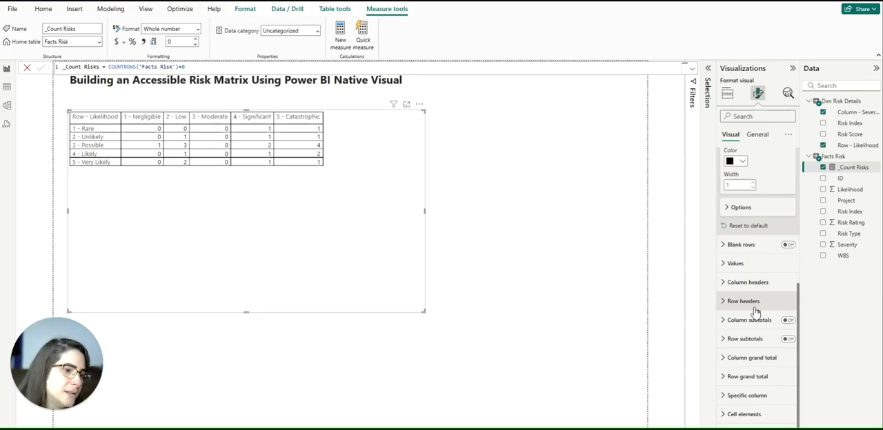
Set the font size of the matrix's values to 16.
{"action": "scroll", "coordinate": [734, 255], "scroll_direction": "up", "scroll_amount": 5}
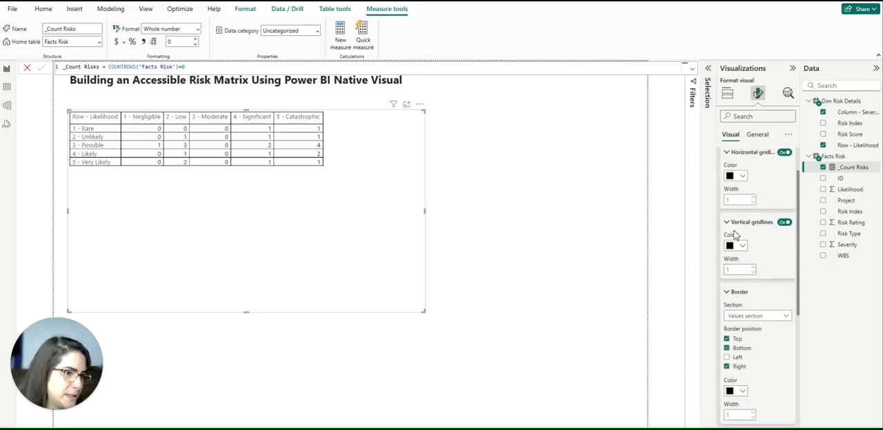
{"action": "scroll", "coordinate": [777, 329], "scroll_direction": "down", "scroll_amount": 4}
{"action": "left_click", "coordinate": [731, 309]}
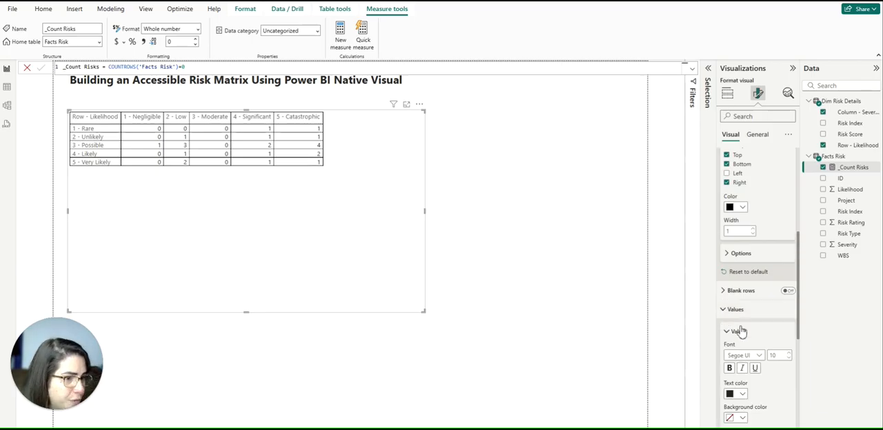
{"action": "scroll", "coordinate": [740, 332], "scroll_direction": "down", "scroll_amount": 3}
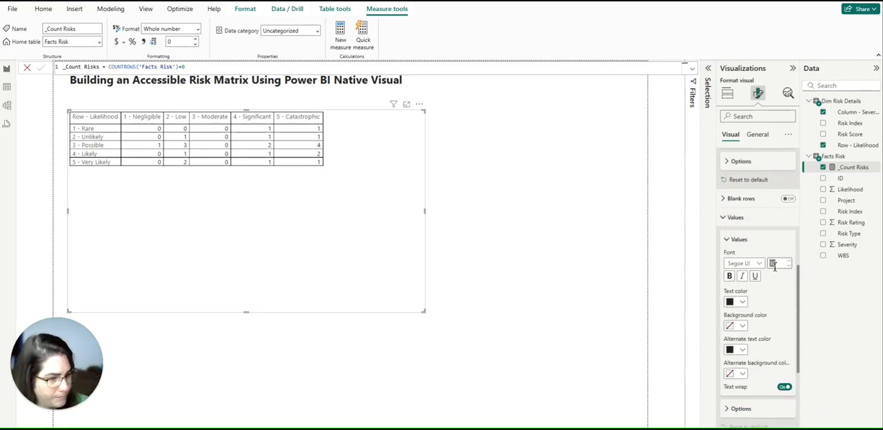
{"action": "type", "text": "16"}
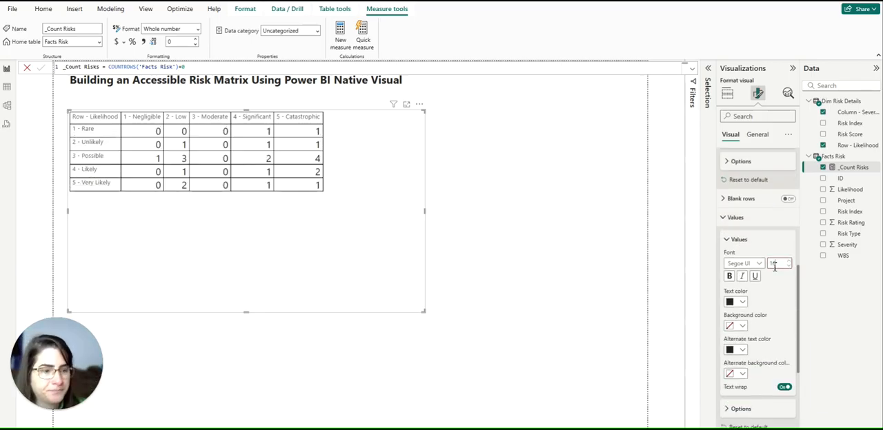
{"action": "left_click", "coordinate": [737, 218]}
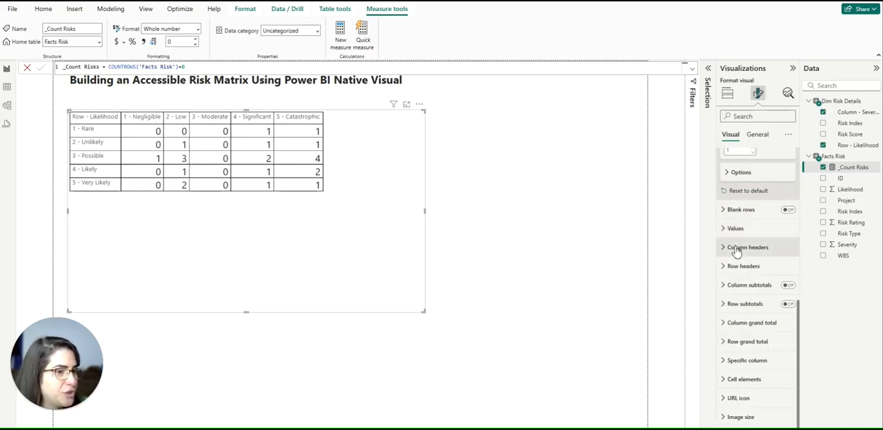
Set the matrix's column header text to black with a font size of 16.
{"action": "left_click", "coordinate": [743, 247]}
{"action": "left_click", "coordinate": [737, 332]}
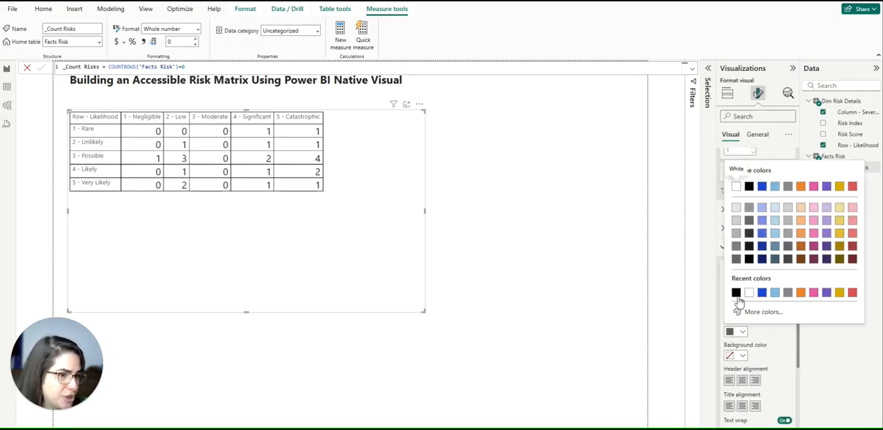
{"action": "left_click", "coordinate": [741, 299]}
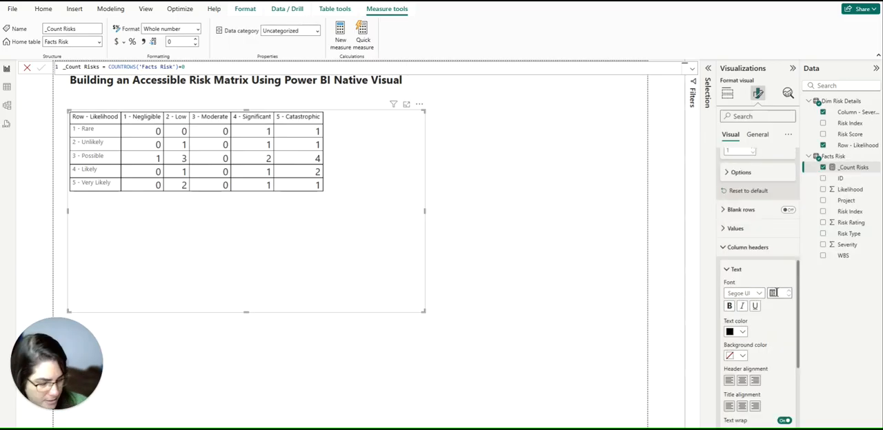
{"action": "type", "text": "16"}
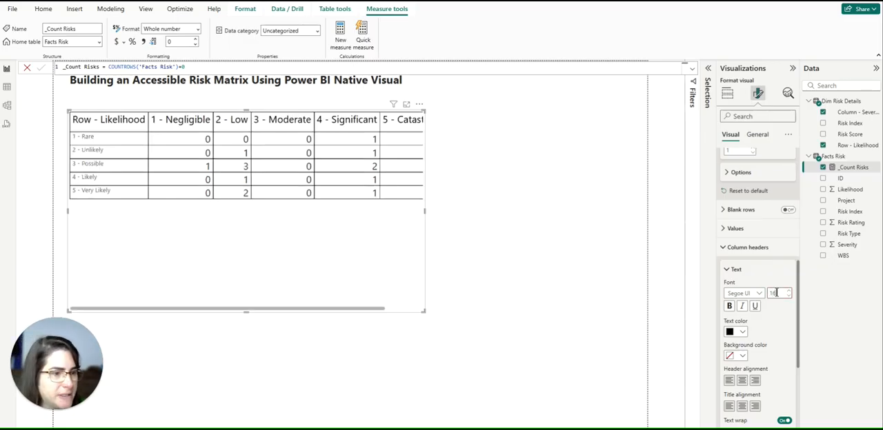
{"action": "left_click", "coordinate": [739, 248]}
Set the matrix's row header text to black with a font size of 16.
{"action": "left_click", "coordinate": [734, 271]}
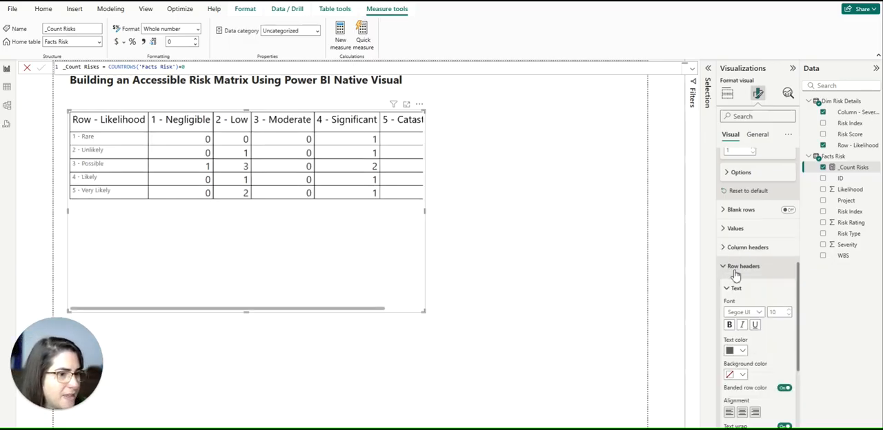
{"action": "left_click", "coordinate": [739, 306]}
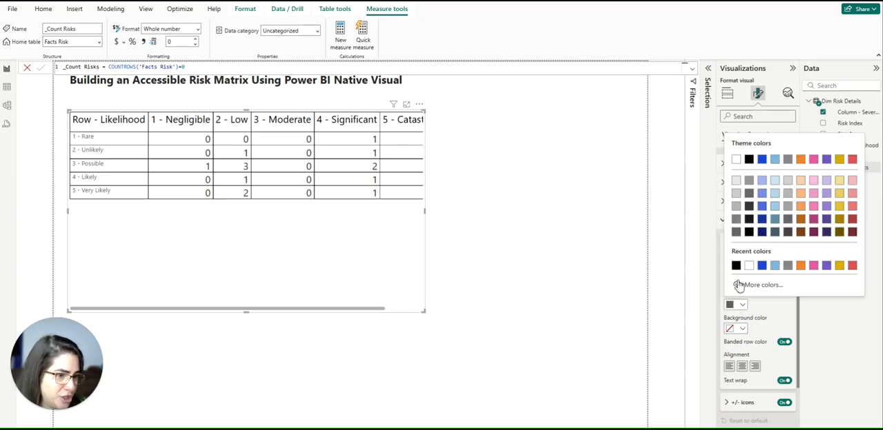
{"action": "left_click", "coordinate": [736, 266]}
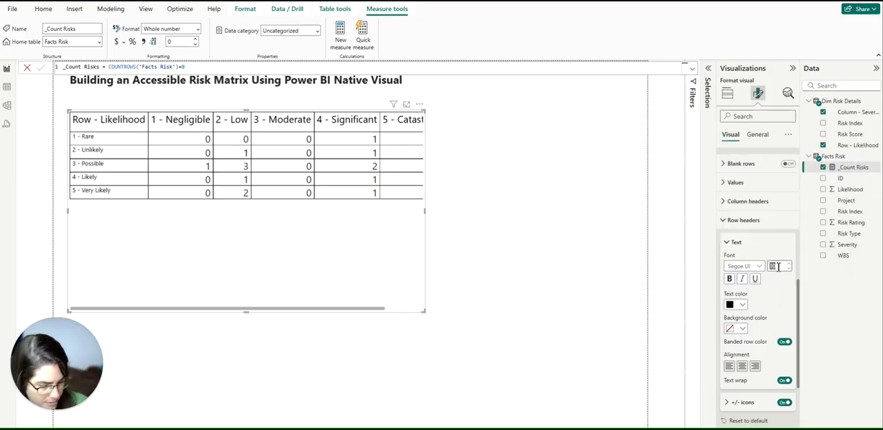
{"action": "type", "text": "16"}
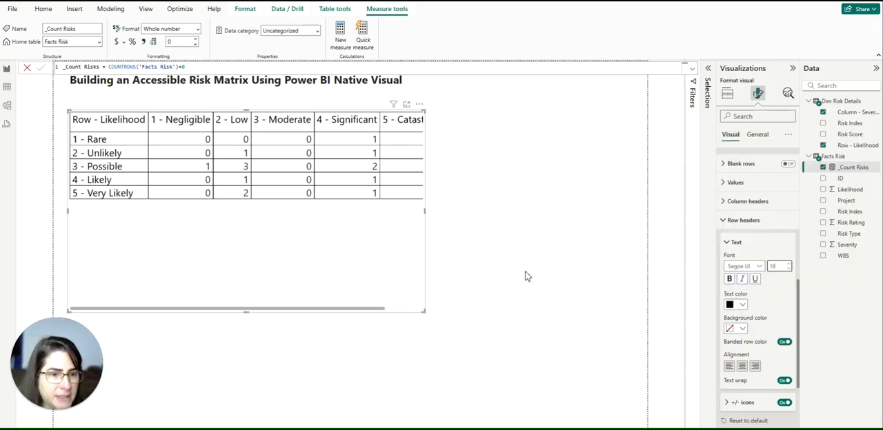
Widen the matrix so all five severity columns fit, and move it slightly down on the page.
{"action": "left_click_drag", "start_coordinate": [425, 211], "coordinate": [556, 210]}
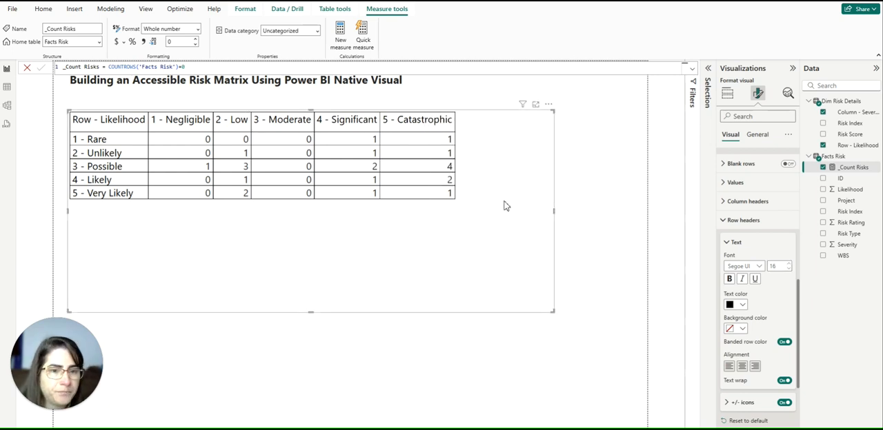
{"action": "left_click_drag", "start_coordinate": [507, 203], "coordinate": [507, 210]}
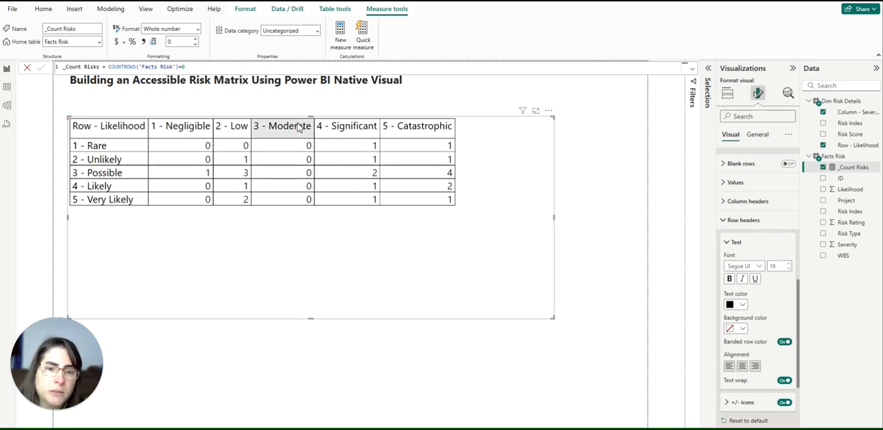
Center the _Count Risks values in the matrix through the specific column formatting.
{"action": "left_click", "coordinate": [724, 222]}
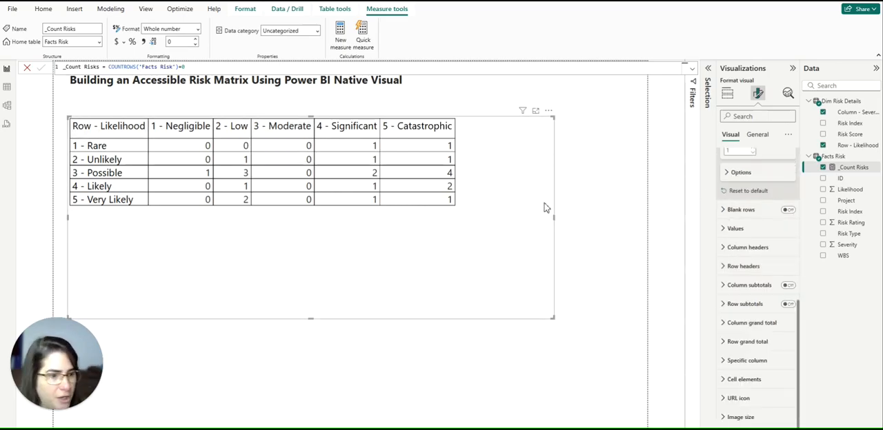
{"action": "left_click", "coordinate": [726, 365]}
{"action": "scroll", "coordinate": [732, 369], "scroll_direction": "down", "scroll_amount": 5}
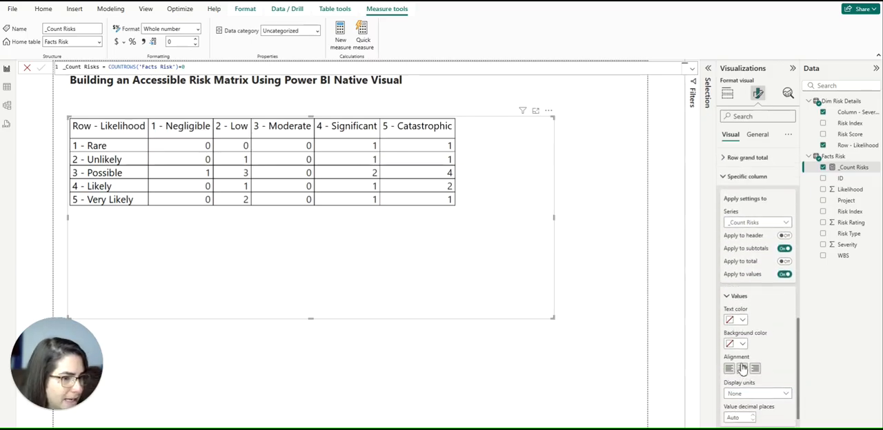
{"action": "left_click", "coordinate": [738, 372]}
Center the header alignment of the matrix's column headers.
{"action": "scroll", "coordinate": [741, 274], "scroll_direction": "up", "scroll_amount": 3}
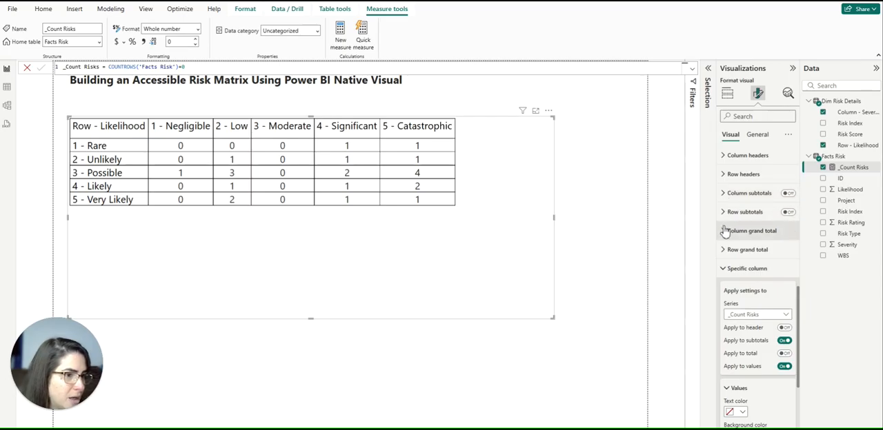
{"action": "left_click", "coordinate": [738, 158]}
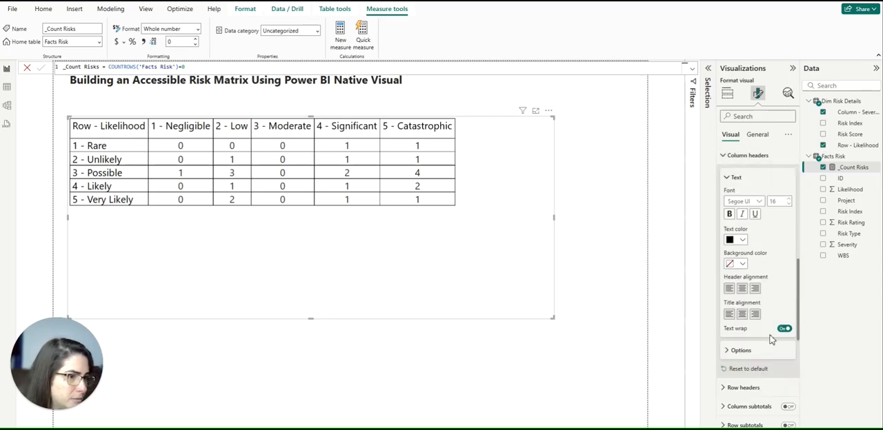
{"action": "left_click", "coordinate": [742, 288]}
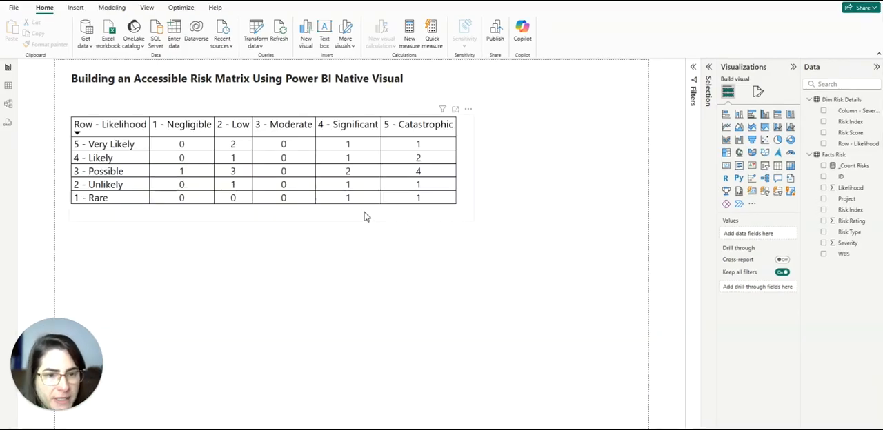
Turn on the background color cell element for the matrix's _Count Risks series and open its conditional formatting settings.
{"action": "left_click", "coordinate": [366, 217]}
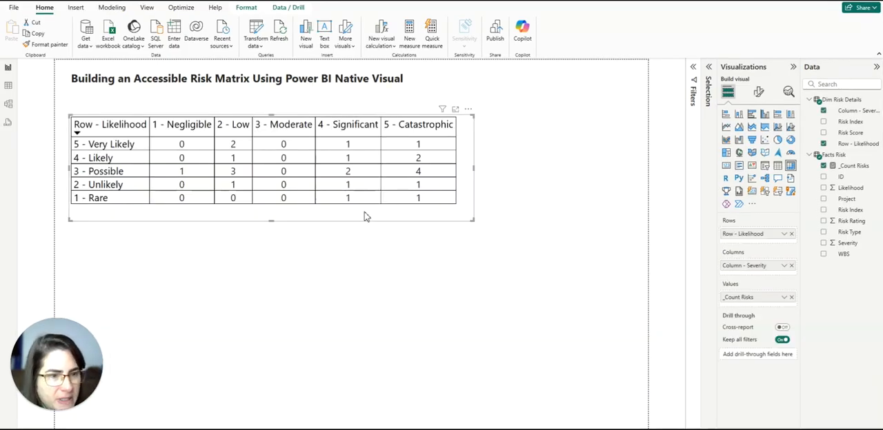
{"action": "left_click", "coordinate": [759, 91]}
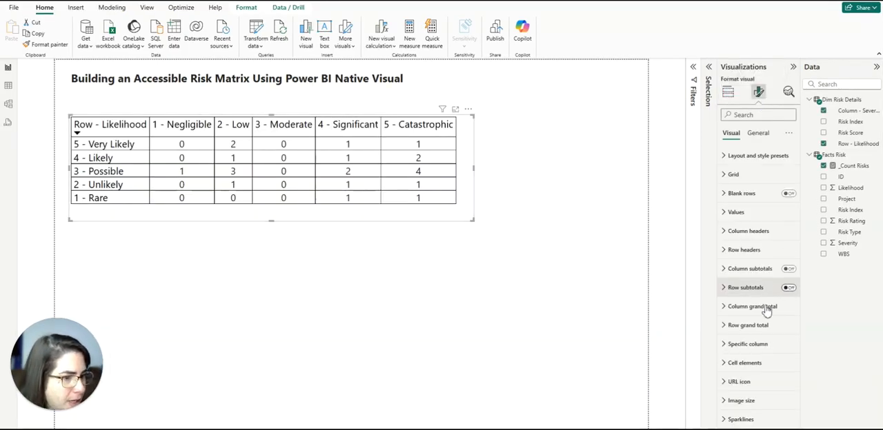
{"action": "left_click", "coordinate": [729, 363]}
{"action": "scroll", "coordinate": [745, 276], "scroll_direction": "down", "scroll_amount": 5}
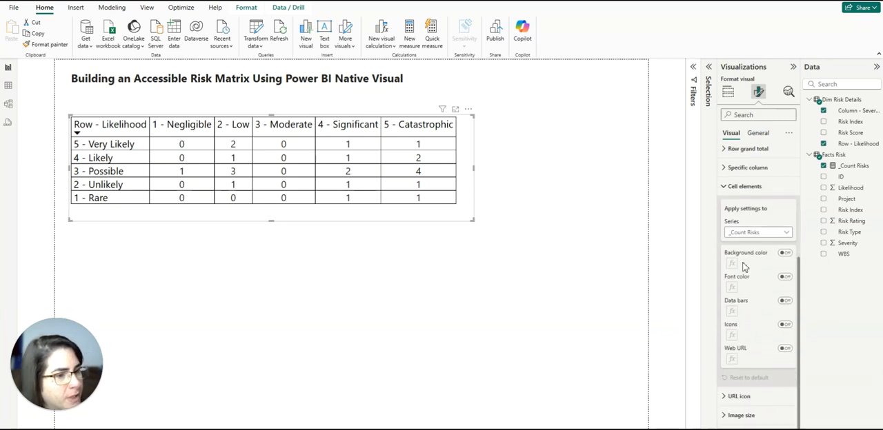
{"action": "left_click", "coordinate": [785, 253]}
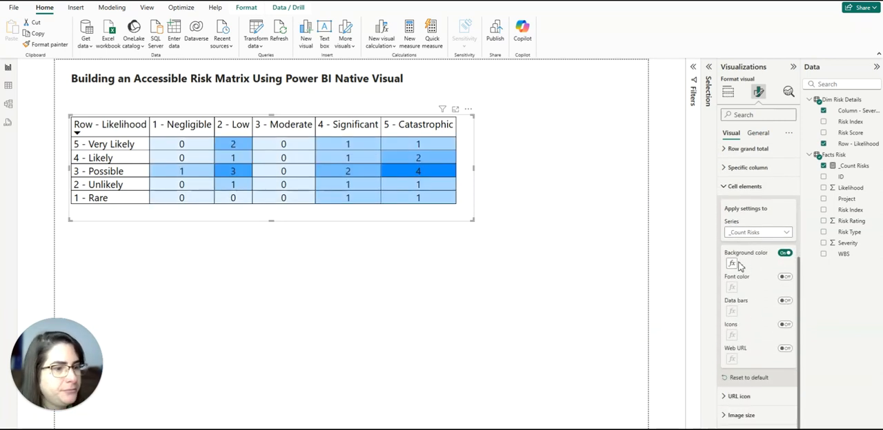
{"action": "left_click", "coordinate": [733, 265]}
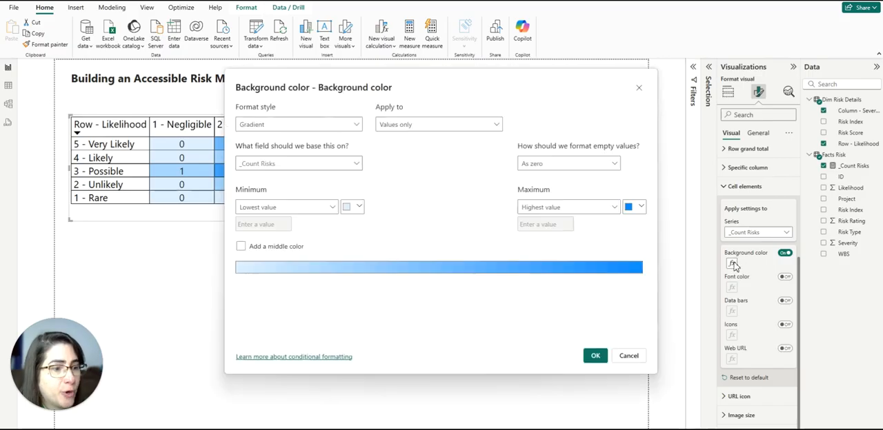
Set the background color format style to Rules, based on the Risk Score field from Dim Risk Details summarized as Sum.
{"action": "left_click", "coordinate": [328, 125]}
{"action": "left_click", "coordinate": [250, 153]}
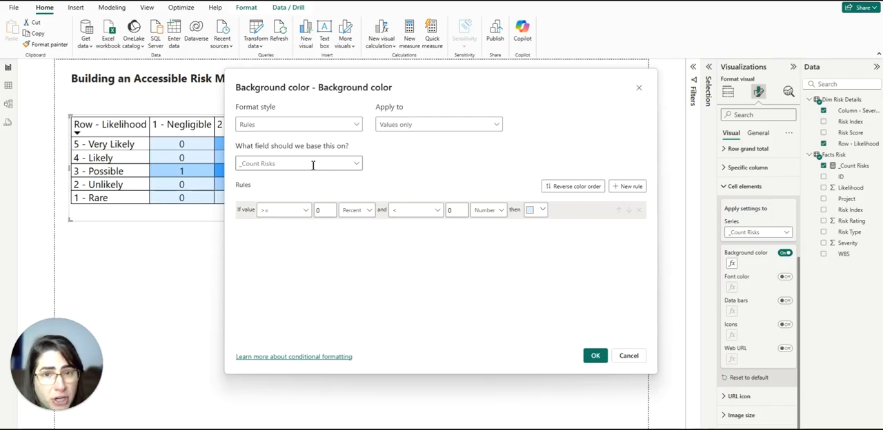
{"action": "left_click", "coordinate": [352, 163]}
{"action": "left_click", "coordinate": [255, 256]}
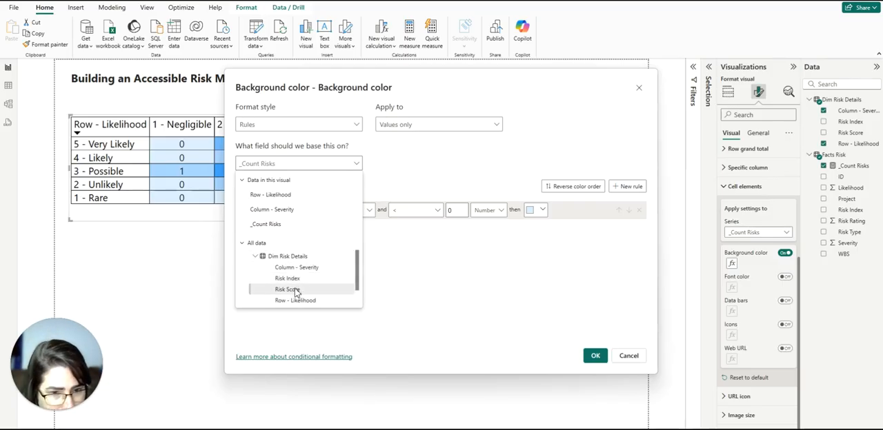
{"action": "left_click", "coordinate": [290, 289]}
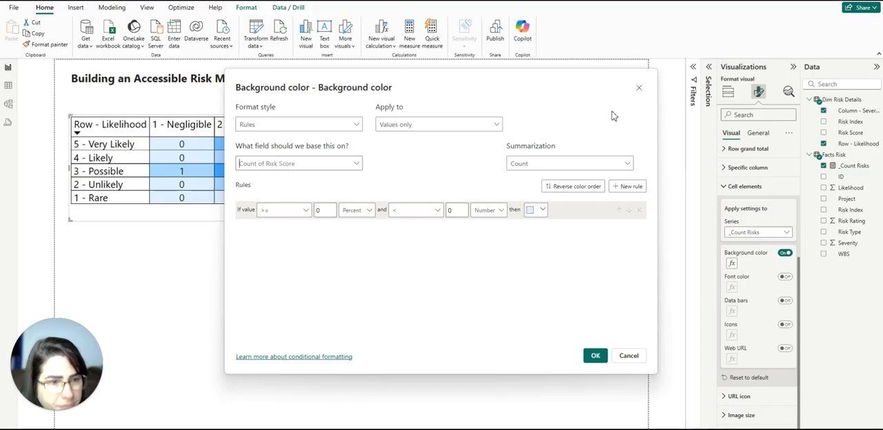
{"action": "left_click", "coordinate": [525, 164]}
{"action": "left_click", "coordinate": [519, 180]}
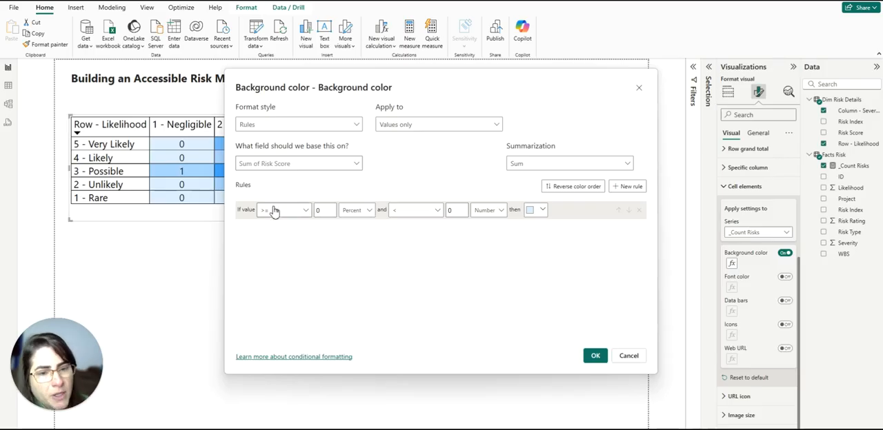
Define the first background rule as value >= Min and <= 3, both as numbers, with the dark blue color.
{"action": "double_click", "coordinate": [332, 211]}
{"action": "key", "text": "BackSpace"}
{"action": "left_click", "coordinate": [400, 212]}
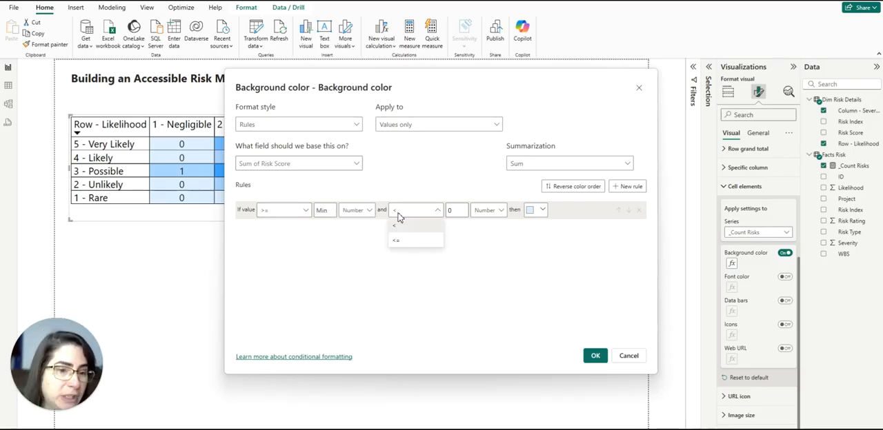
{"action": "left_click", "coordinate": [403, 240]}
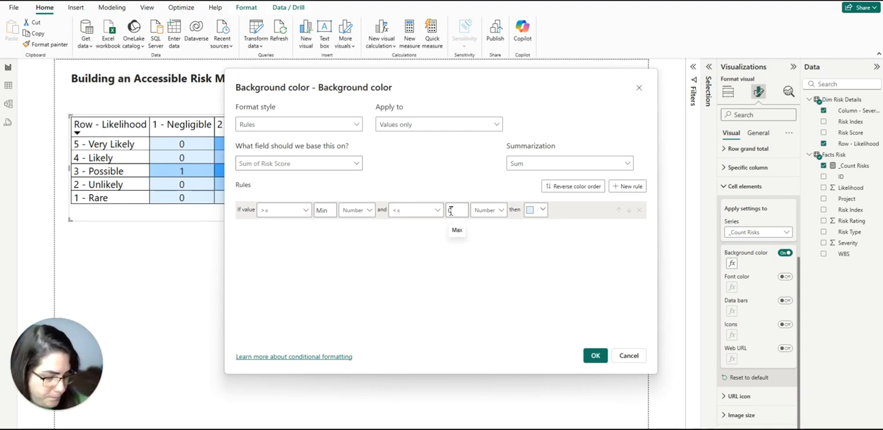
{"action": "left_click", "coordinate": [541, 211]}
{"action": "left_click", "coordinate": [504, 218]}
Add a second background rule for values > 3 and <= 6, both as numbers, with the light blue theme color.
{"action": "left_click", "coordinate": [627, 187]}
{"action": "left_click", "coordinate": [281, 230]}
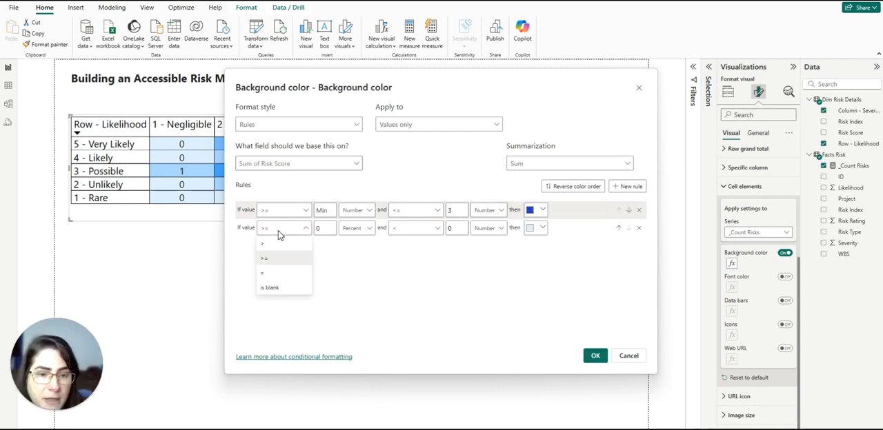
{"action": "left_click", "coordinate": [268, 244]}
{"action": "double_click", "coordinate": [320, 227]}
{"action": "type", "text": "3"}
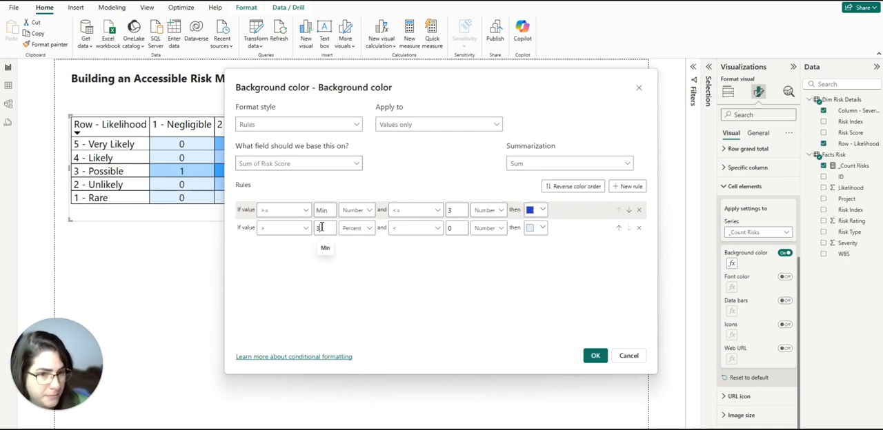
{"action": "double_click", "coordinate": [452, 228]}
{"action": "type", "text": "6"}
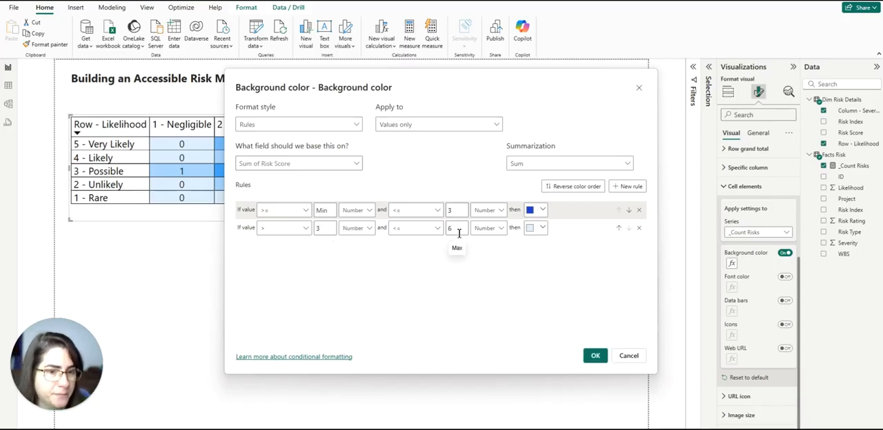
{"action": "left_click", "coordinate": [540, 230]}
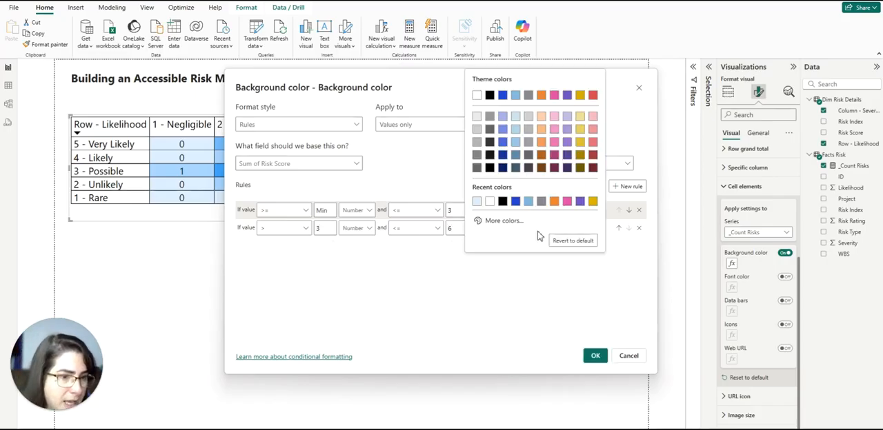
{"action": "left_click", "coordinate": [515, 95]}
Add a third background rule for values > 6 and <= 12, both as numbers, with the gray theme color.
{"action": "left_click", "coordinate": [629, 187]}
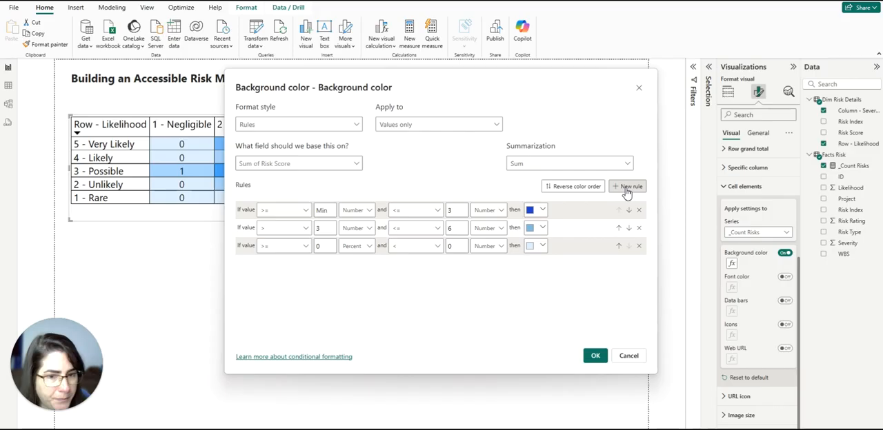
{"action": "left_click", "coordinate": [282, 247]}
{"action": "left_click", "coordinate": [268, 262]}
{"action": "left_click", "coordinate": [326, 246]}
{"action": "type", "text": "6"}
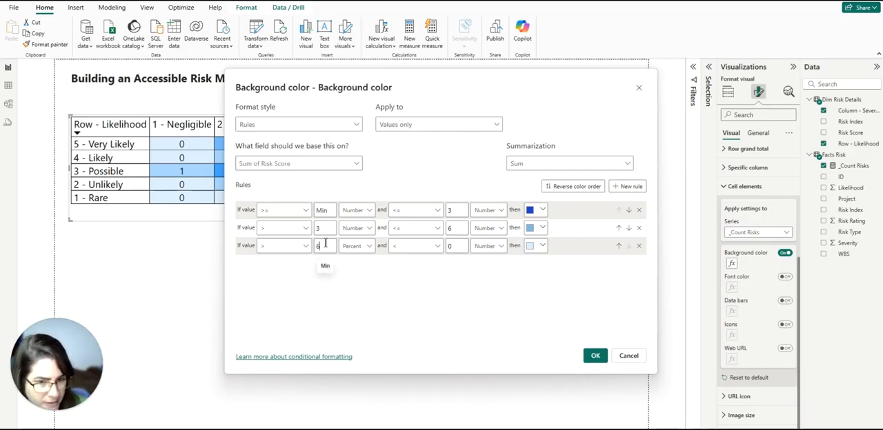
{"action": "left_click", "coordinate": [450, 246]}
{"action": "type", "text": "12"}
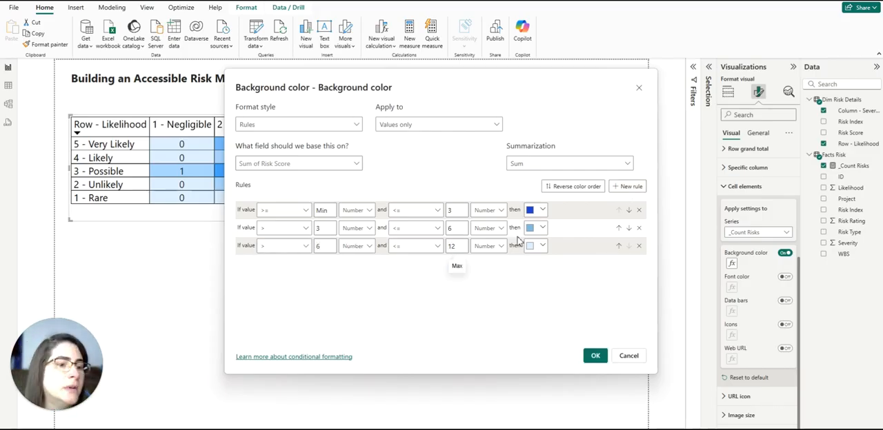
{"action": "left_click", "coordinate": [536, 245]}
{"action": "left_click", "coordinate": [528, 95]}
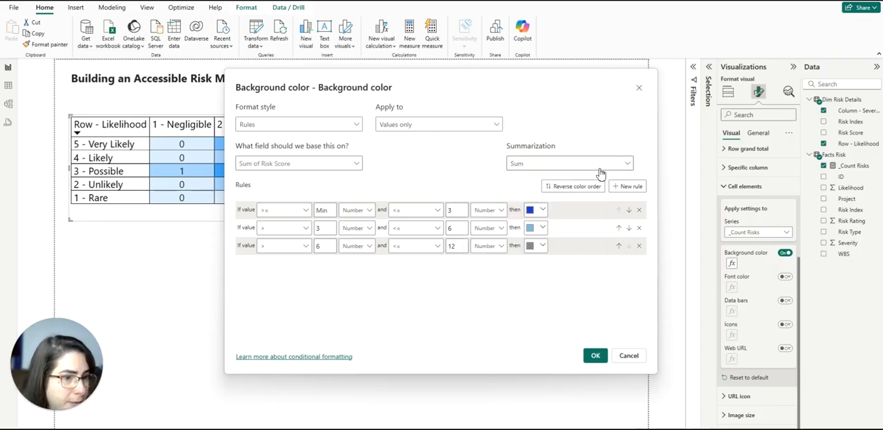
Add a fourth background rule for values > 12 and <= Max, both as numbers, in orange, and apply the background color rules.
{"action": "left_click", "coordinate": [627, 187]}
{"action": "left_click", "coordinate": [290, 266]}
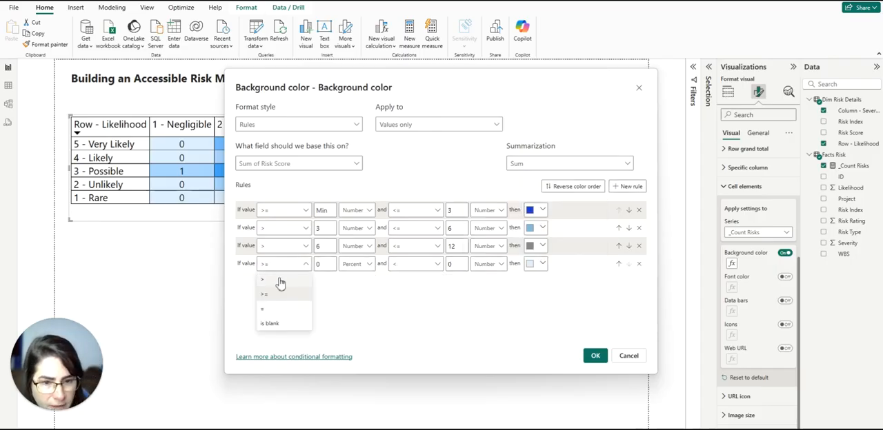
{"action": "left_click", "coordinate": [278, 284]}
{"action": "left_click", "coordinate": [322, 262]}
{"action": "type", "text": "12"}
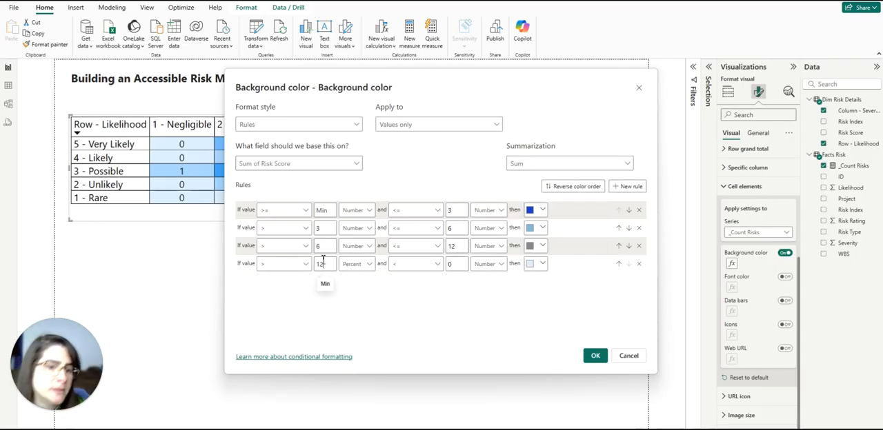
{"action": "left_click", "coordinate": [356, 265]}
{"action": "left_click", "coordinate": [353, 282]}
{"action": "left_click", "coordinate": [408, 264]}
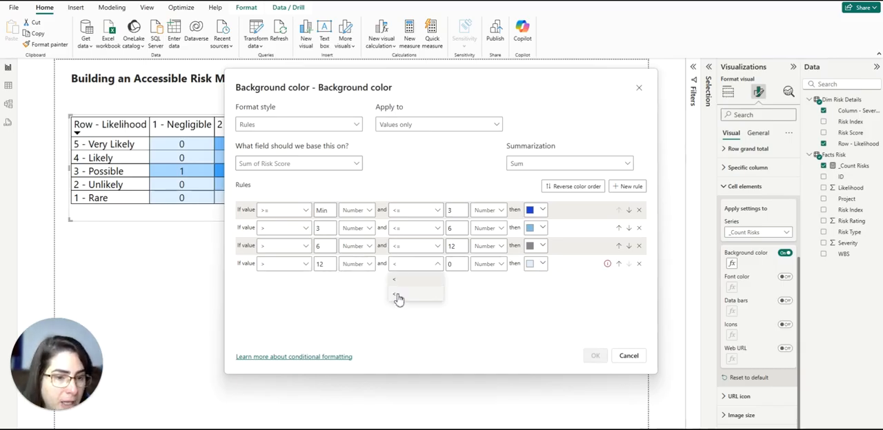
{"action": "left_click", "coordinate": [397, 296]}
{"action": "left_click_drag", "start_coordinate": [453, 268], "coordinate": [426, 272]}
{"action": "key", "text": "BackSpace"}
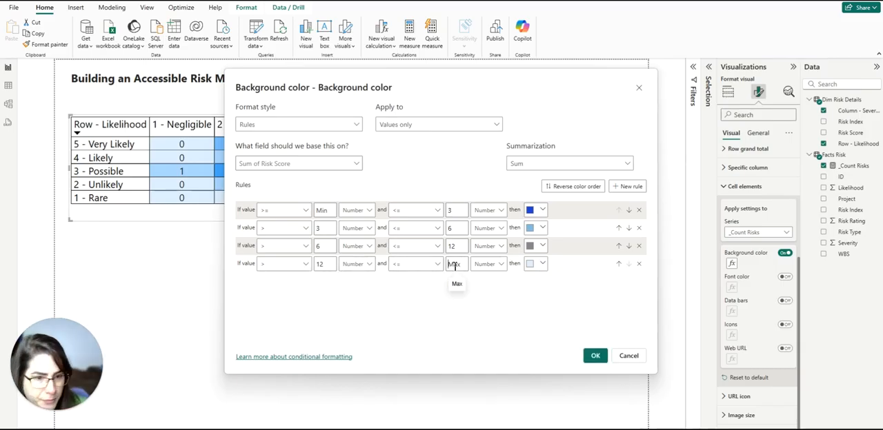
{"action": "left_click", "coordinate": [542, 264]}
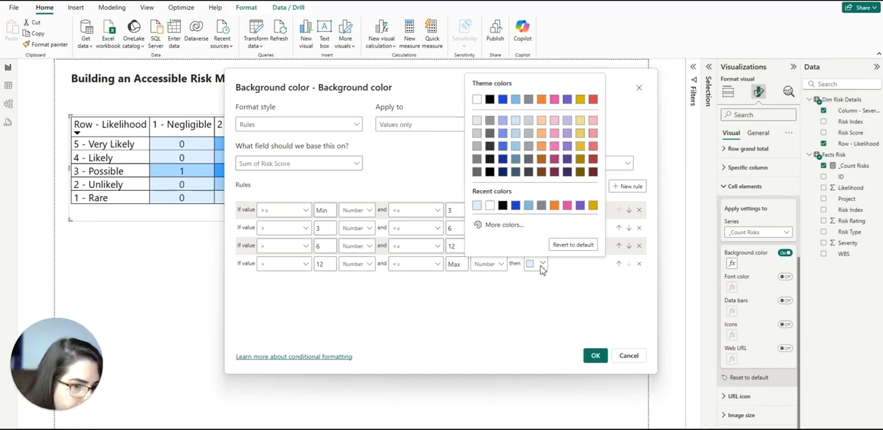
{"action": "left_click", "coordinate": [541, 100]}
{"action": "key", "text": "Return"}
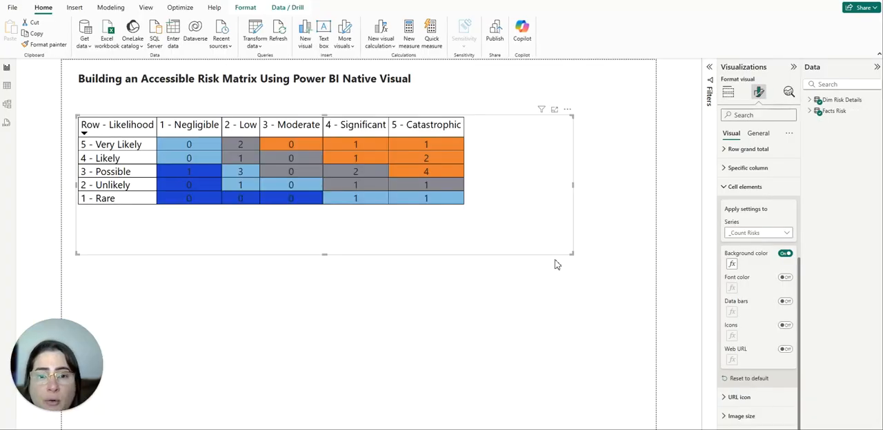
Turn on the font color cell element for the _Count Risks series and set its format style to Rules.
{"action": "left_click", "coordinate": [786, 278]}
{"action": "left_click", "coordinate": [732, 287]}
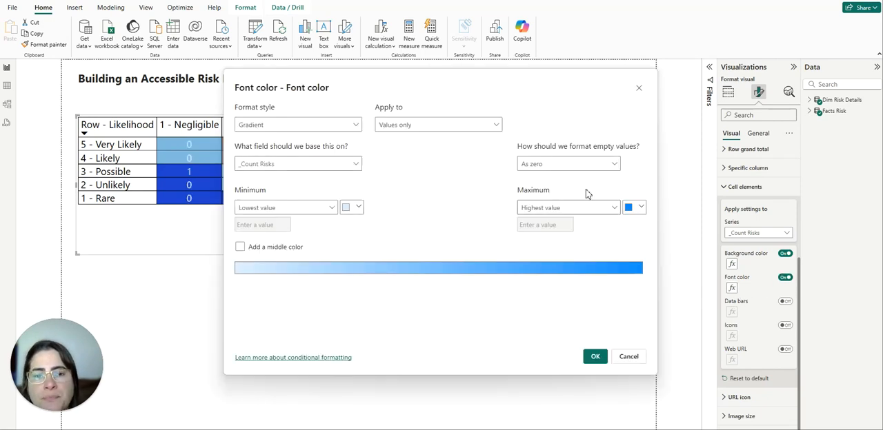
{"action": "left_click", "coordinate": [311, 129]}
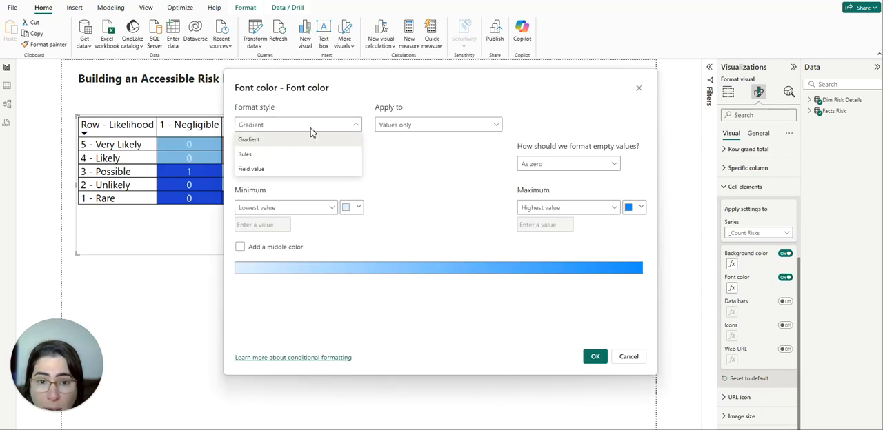
{"action": "left_click", "coordinate": [245, 158]}
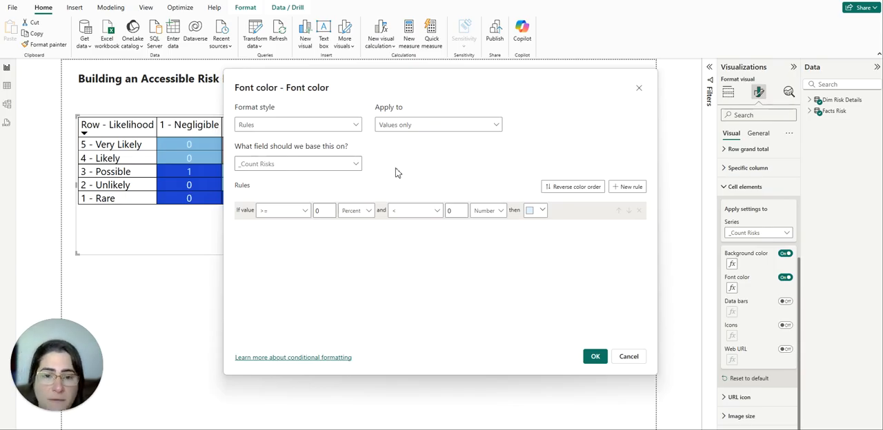
Base the font color rules on the Risk Score field from Dim Risk Details, summarized as Sum.
{"action": "left_click", "coordinate": [357, 166]}
{"action": "left_click", "coordinate": [250, 244]}
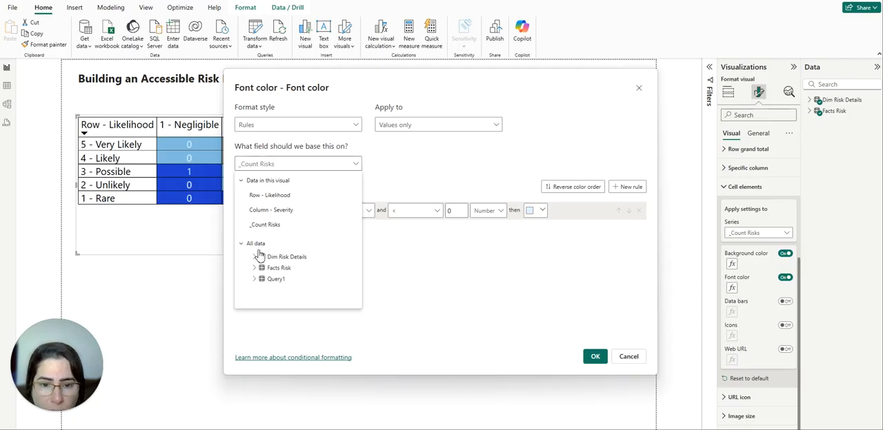
{"action": "left_click", "coordinate": [254, 257]}
{"action": "left_click", "coordinate": [295, 290]}
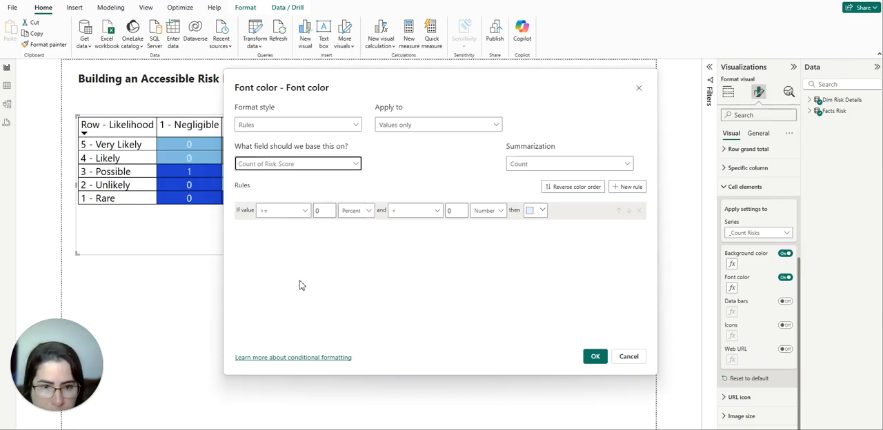
{"action": "left_click", "coordinate": [516, 170]}
{"action": "left_click", "coordinate": [517, 182]}
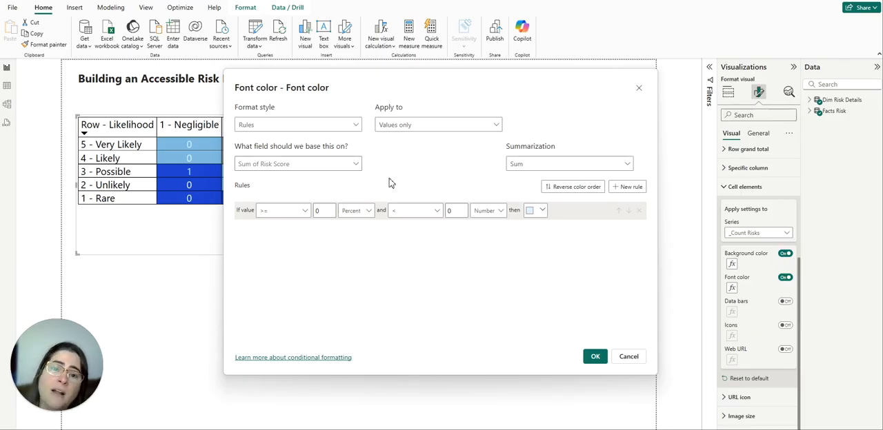
Define the first font color rule as value >= Min and <= 3, both as numbers, with white.
{"action": "left_click", "coordinate": [363, 210]}
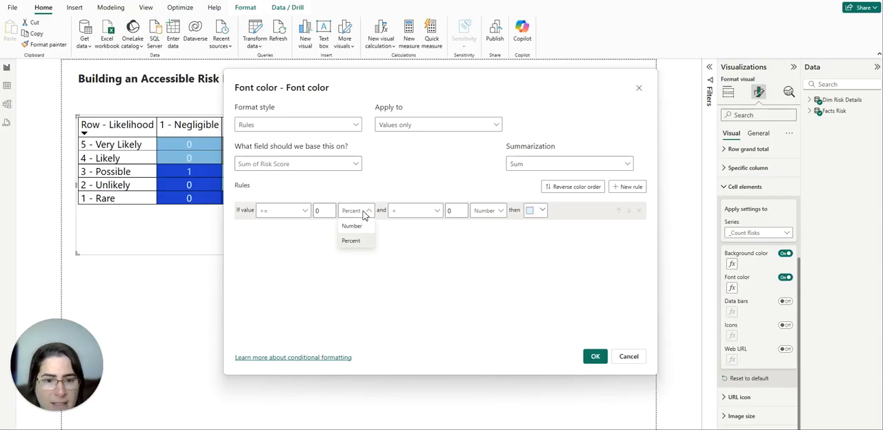
{"action": "left_click", "coordinate": [360, 227]}
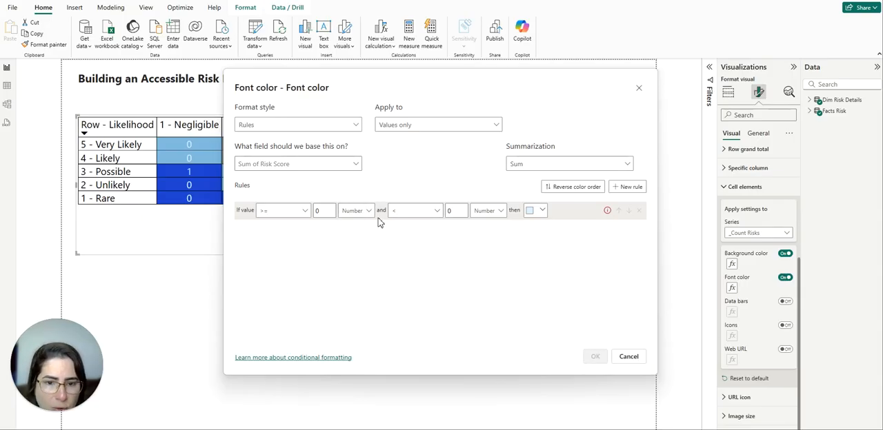
{"action": "left_click", "coordinate": [409, 211]}
{"action": "left_click", "coordinate": [325, 211]}
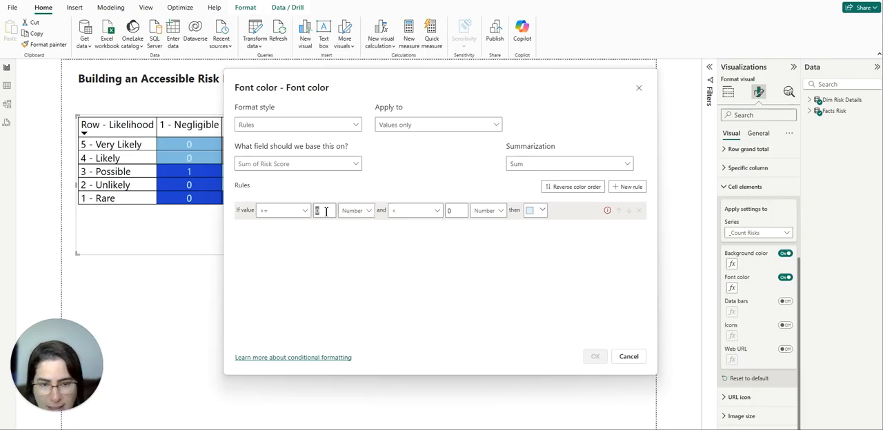
{"action": "key", "text": "BackSpace"}
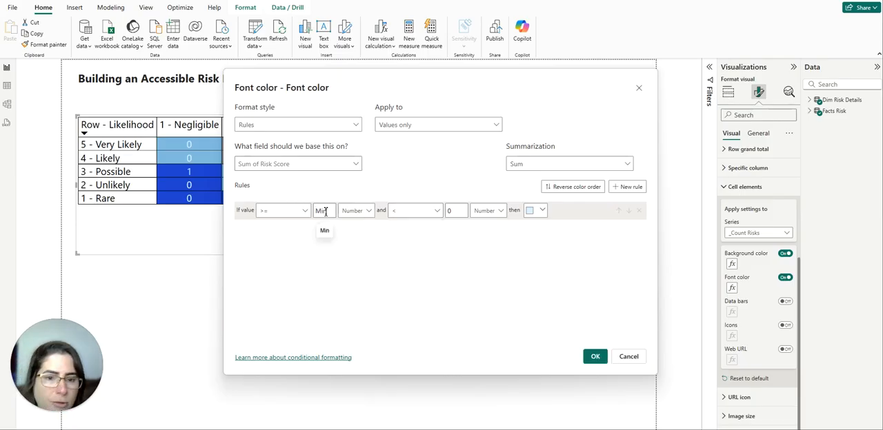
{"action": "left_click", "coordinate": [404, 213]}
{"action": "double_click", "coordinate": [452, 211]}
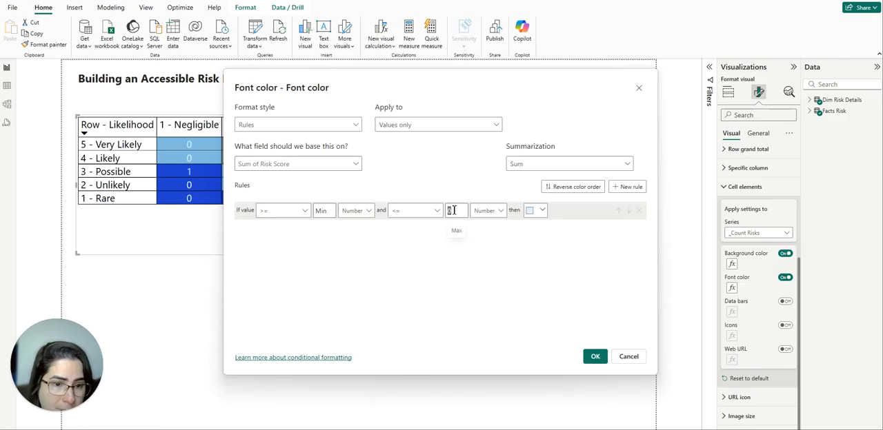
{"action": "type", "text": "3"}
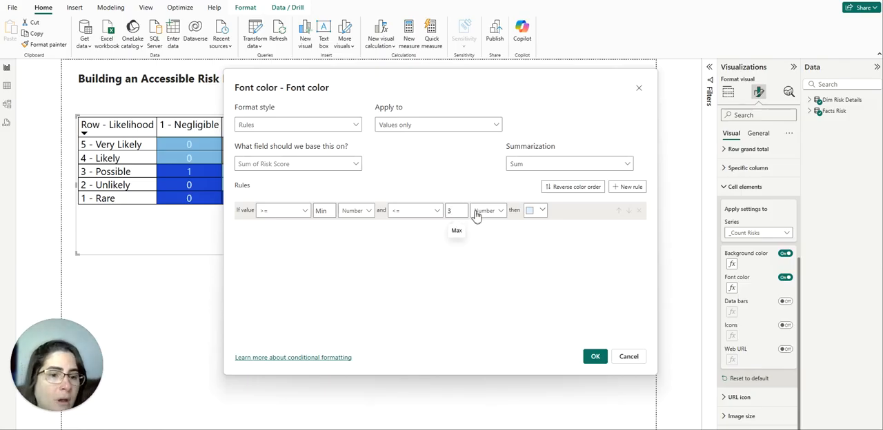
{"action": "left_click", "coordinate": [531, 211]}
{"action": "left_click", "coordinate": [473, 221]}
Add a second font color rule for values > 3 and <= Max, both as numbers, in black, and apply the font color rules.
{"action": "left_click", "coordinate": [627, 187]}
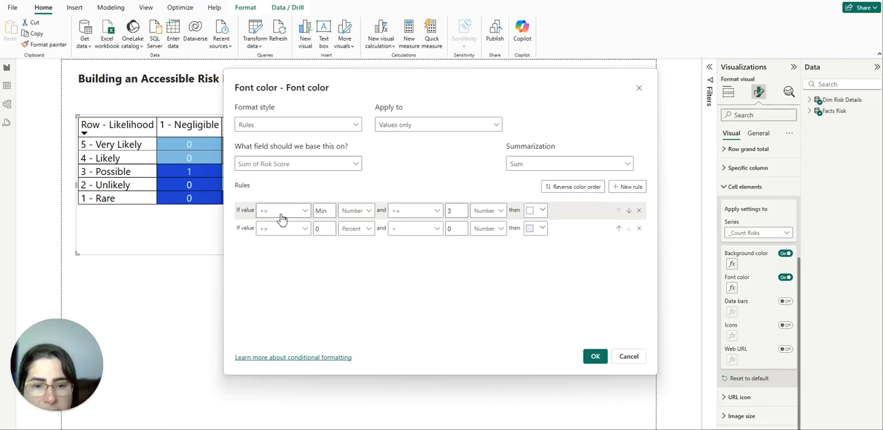
{"action": "left_click", "coordinate": [288, 231]}
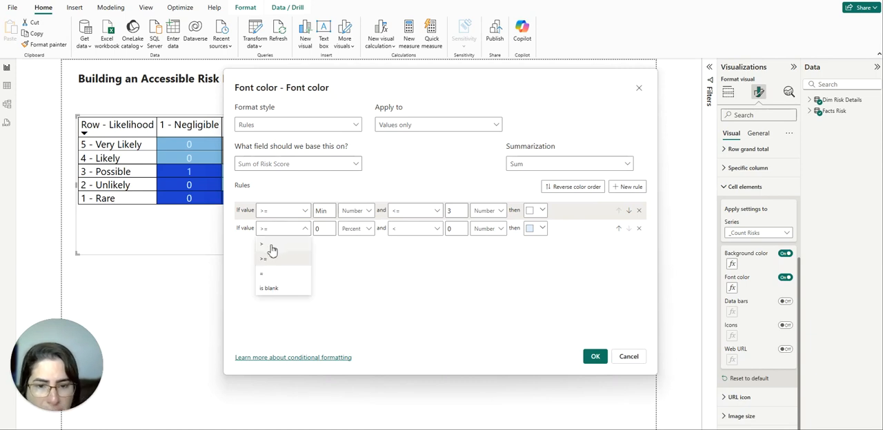
{"action": "left_click", "coordinate": [270, 245]}
{"action": "double_click", "coordinate": [326, 228]}
{"action": "type", "text": "3"}
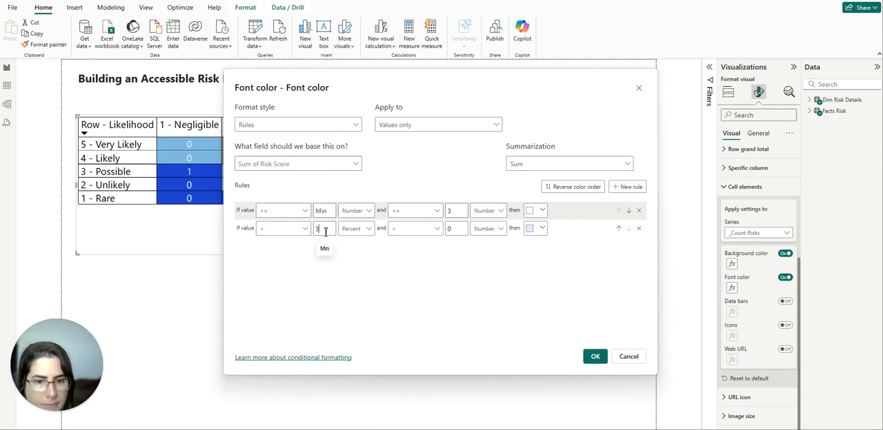
{"action": "left_click", "coordinate": [355, 228]}
{"action": "left_click", "coordinate": [351, 243]}
{"action": "left_click", "coordinate": [397, 231]}
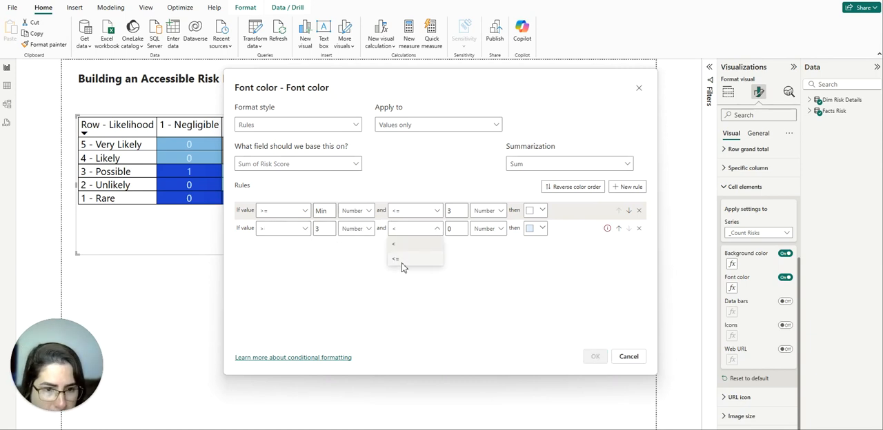
{"action": "left_click", "coordinate": [396, 259]}
{"action": "double_click", "coordinate": [450, 229]}
{"action": "key", "text": "BackSpace"}
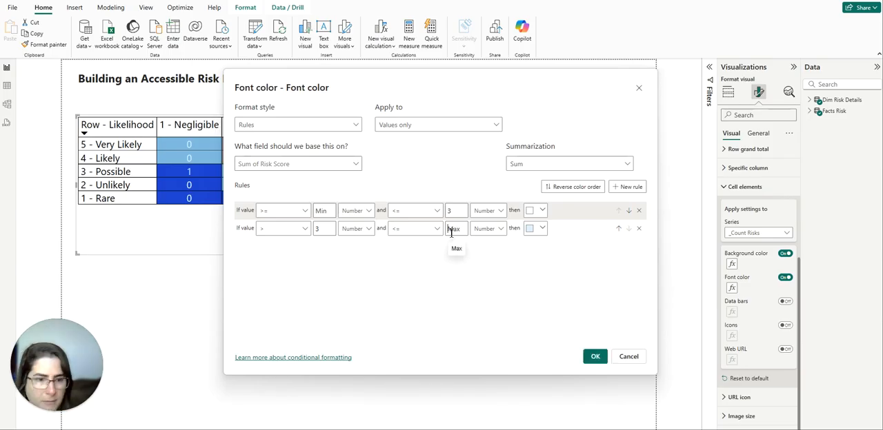
{"action": "left_click", "coordinate": [542, 228]}
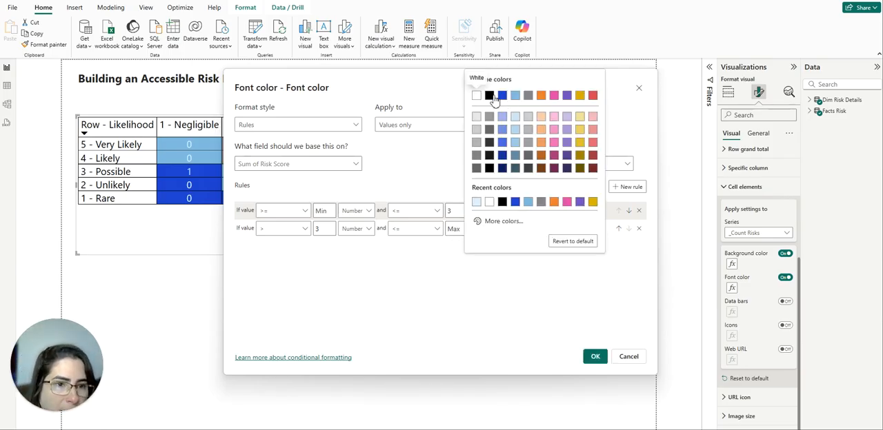
{"action": "left_click", "coordinate": [490, 95]}
{"action": "left_click", "coordinate": [595, 358]}
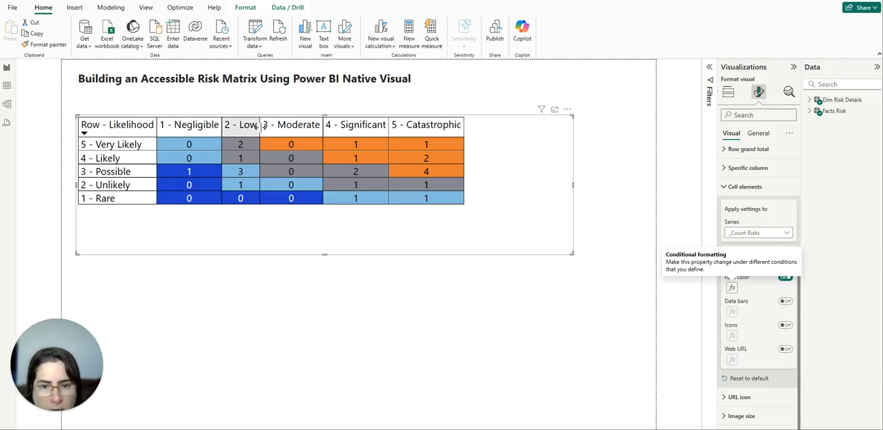
Widen the Negligible, Low, Moderate and Significant columns to about the width of the Catastrophic column, and close the cell elements settings.
{"action": "left_click_drag", "start_coordinate": [260, 127], "coordinate": [296, 126]}
{"action": "left_click_drag", "start_coordinate": [222, 126], "coordinate": [231, 124]}
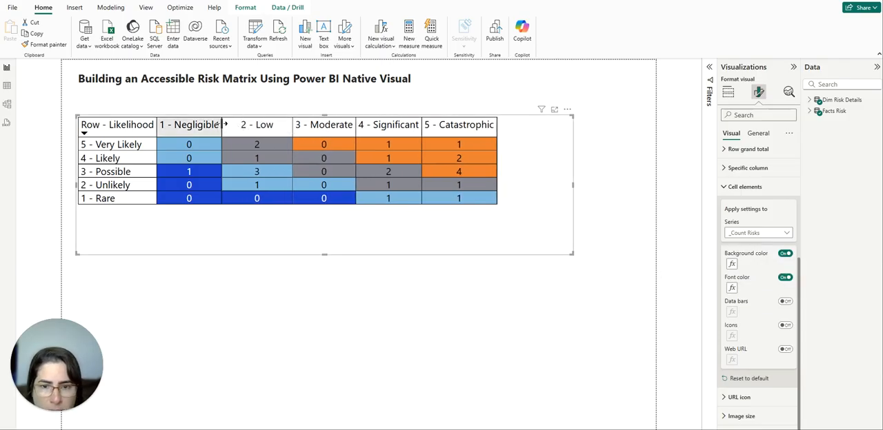
{"action": "left_click_drag", "start_coordinate": [365, 125], "coordinate": [374, 126]}
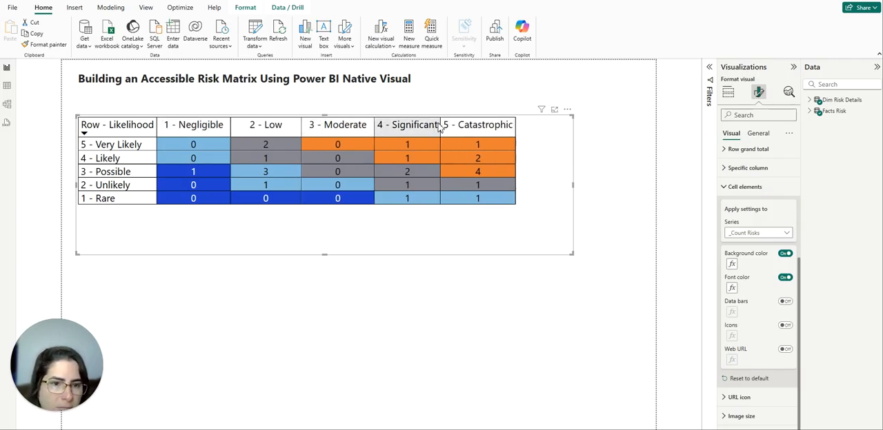
{"action": "left_click_drag", "start_coordinate": [441, 124], "coordinate": [450, 125]}
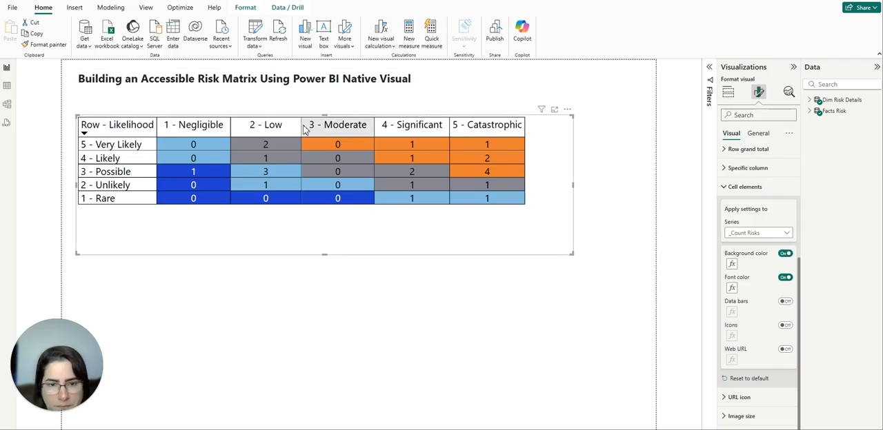
{"action": "left_click", "coordinate": [304, 130]}
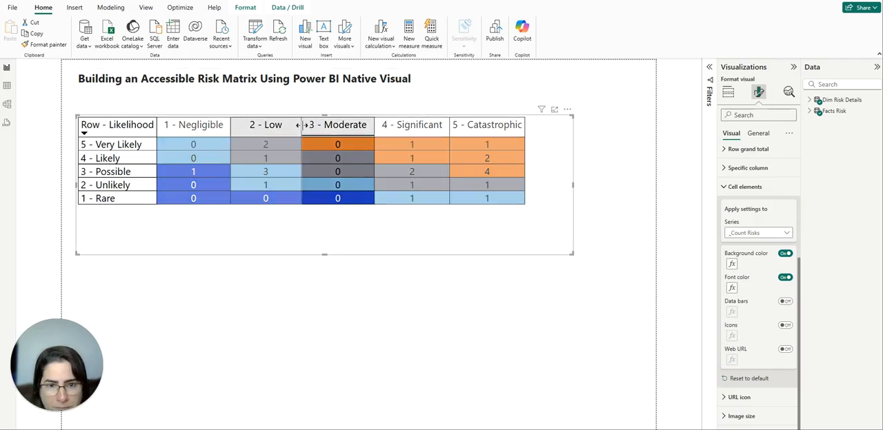
{"action": "left_click", "coordinate": [343, 125]}
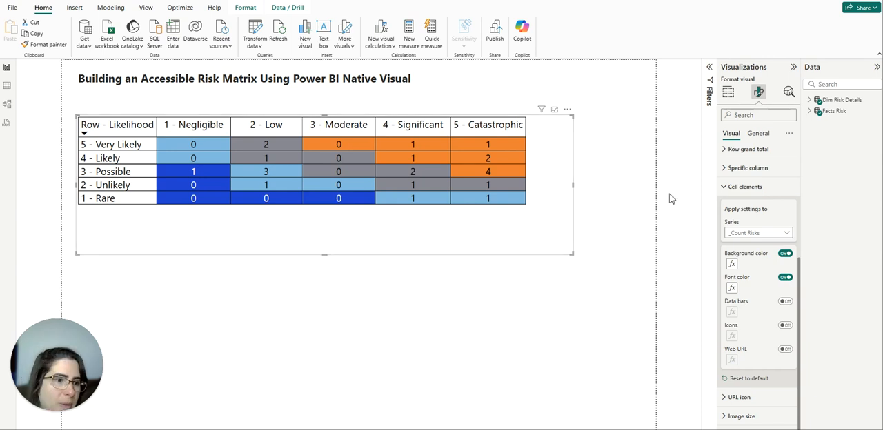
{"action": "left_click", "coordinate": [746, 187]}
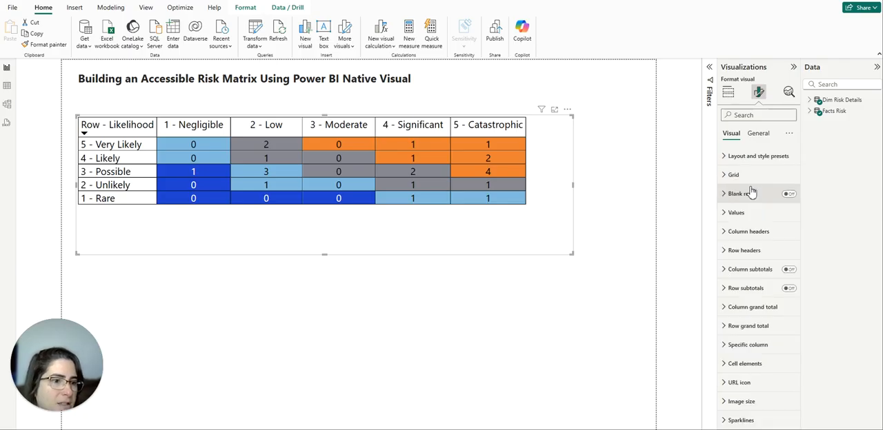
Turn off auto-size width in the matrix's column header options.
{"action": "left_click", "coordinate": [746, 231]}
{"action": "scroll", "coordinate": [753, 336], "scroll_direction": "down", "scroll_amount": 2}
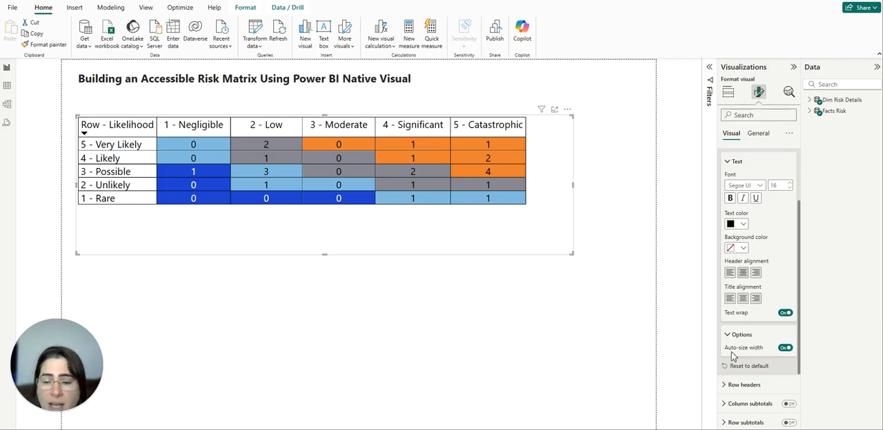
{"action": "left_click", "coordinate": [786, 348]}
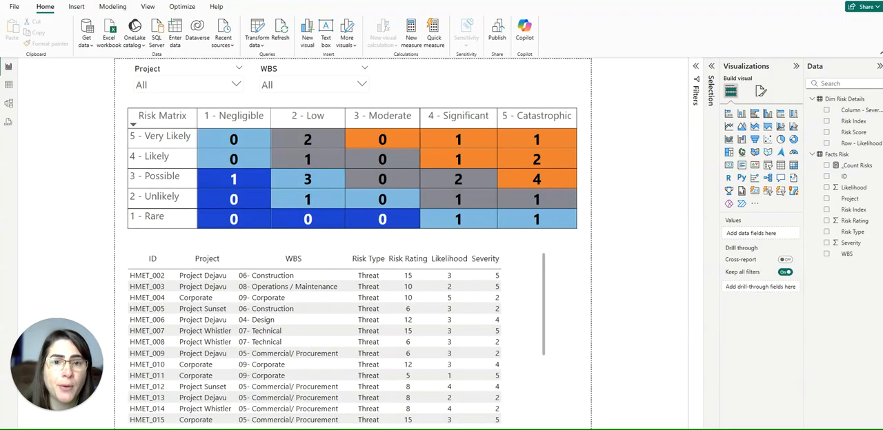
Filter the finished report by Project Dejavu and WBS 05- Commercial/ Procurement to check the matrix and table, and clear both slicers.
{"action": "left_click", "coordinate": [168, 94]}
{"action": "left_click", "coordinate": [143, 120]}
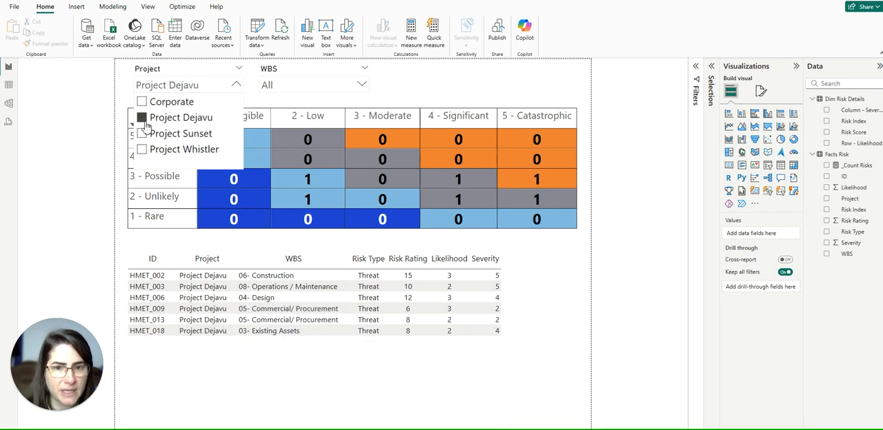
{"action": "left_click", "coordinate": [276, 84]}
{"action": "left_click", "coordinate": [276, 134]}
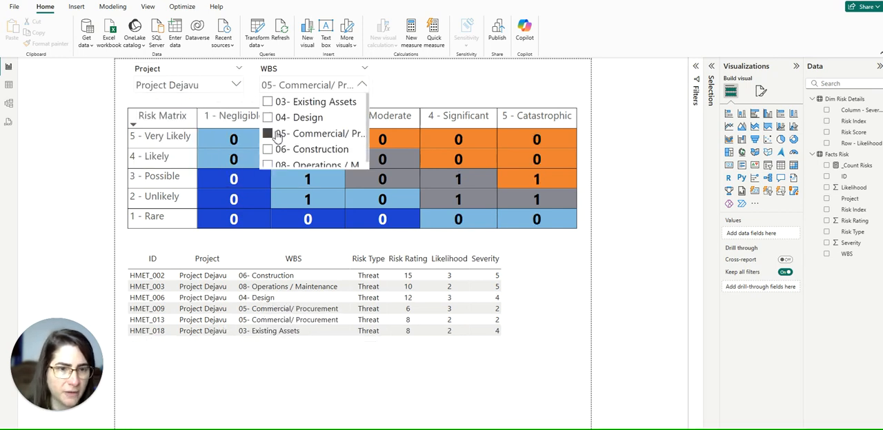
{"action": "left_click", "coordinate": [353, 70]}
{"action": "left_click", "coordinate": [229, 72]}
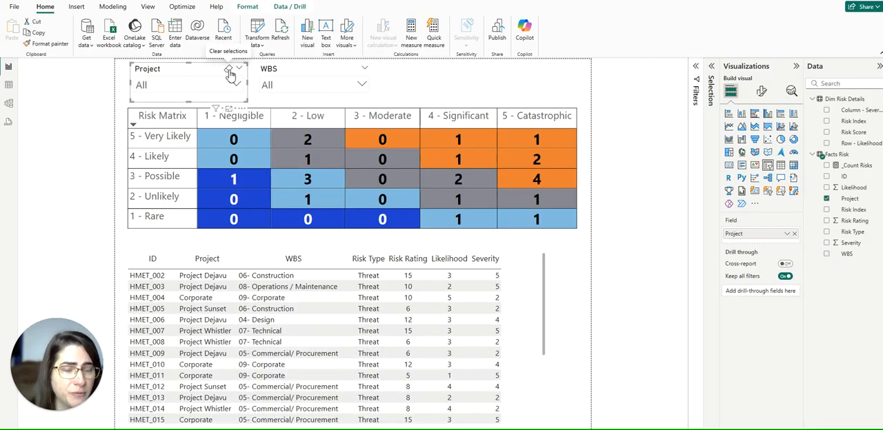
Cross-filter the risk table by the matrix cell for 3 - Possible and 5 - Catastrophic, and clear that selection.
{"action": "left_click", "coordinate": [536, 180]}
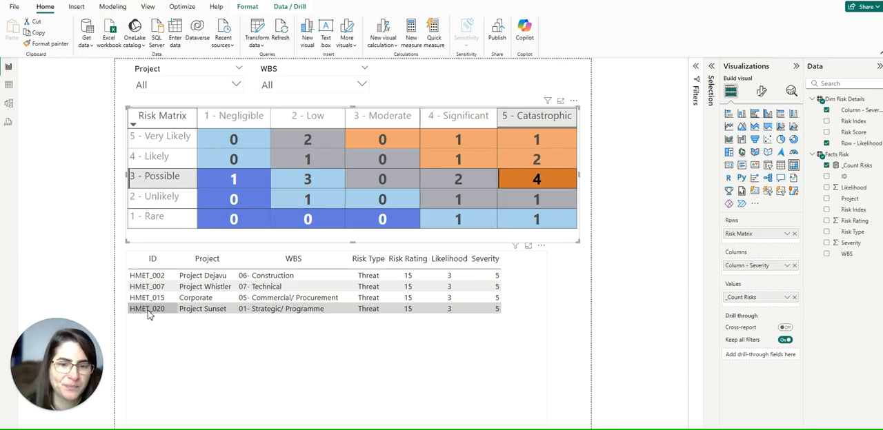
{"action": "left_click", "coordinate": [540, 178]}
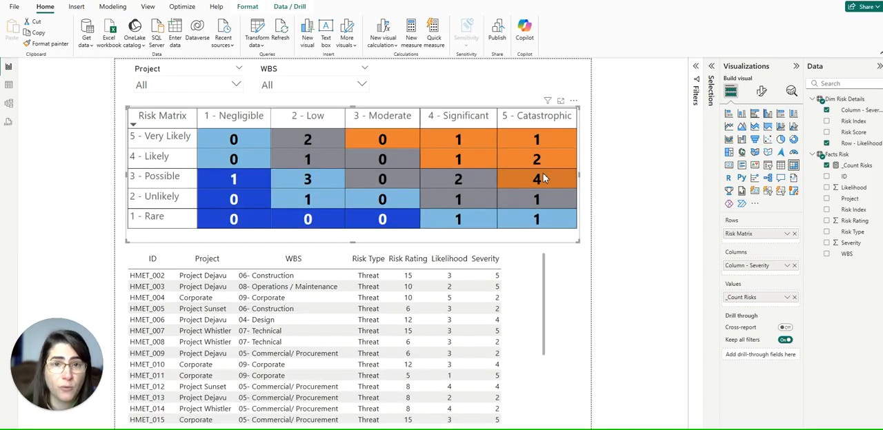